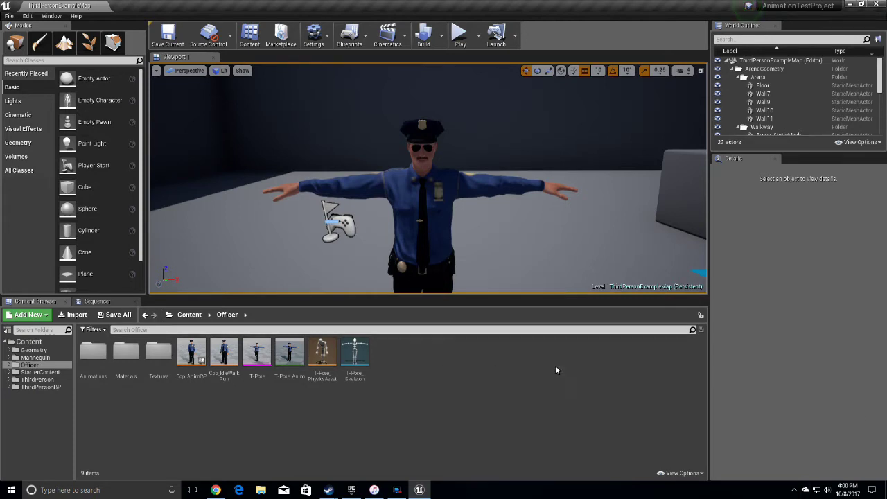
Preview the Idle and Walking animations from the Officer's Animations folder, docking the animation editor beside the level editor.
right_drag(483, 159, 548, 179)
double_click(103, 348)
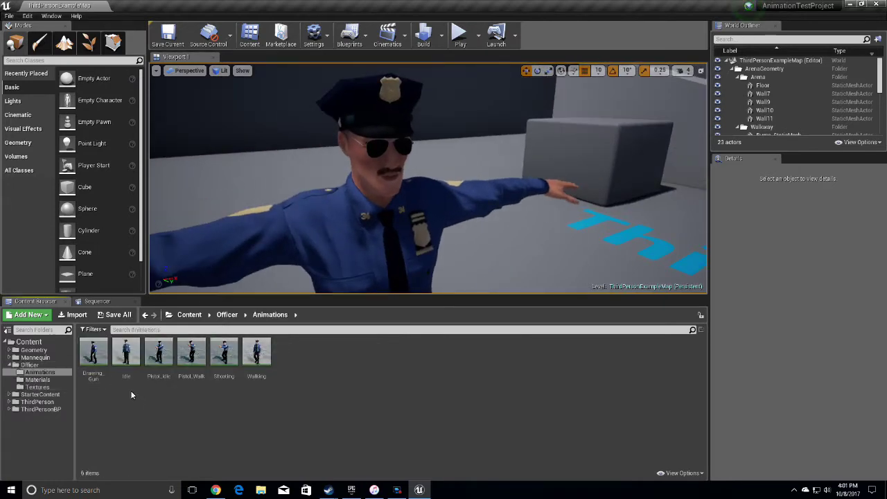
double_click(126, 352)
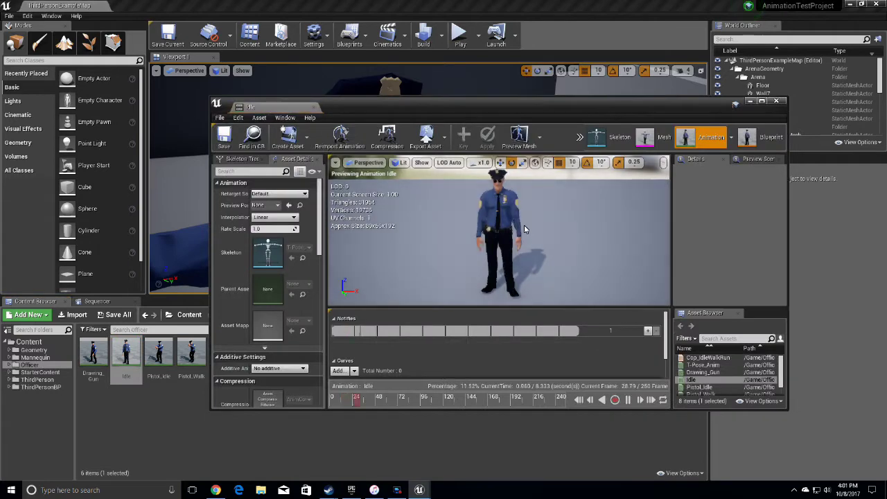
drag(291, 110, 260, 8)
click(69, 6)
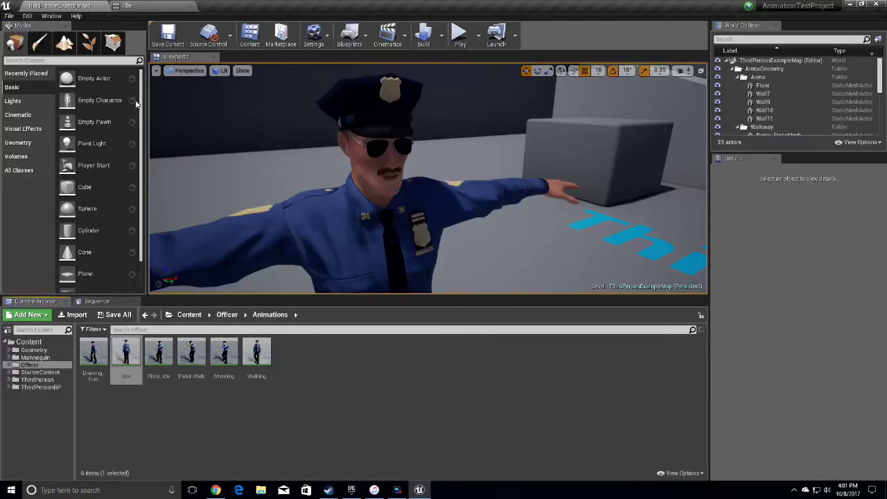
click(257, 411)
double_click(256, 353)
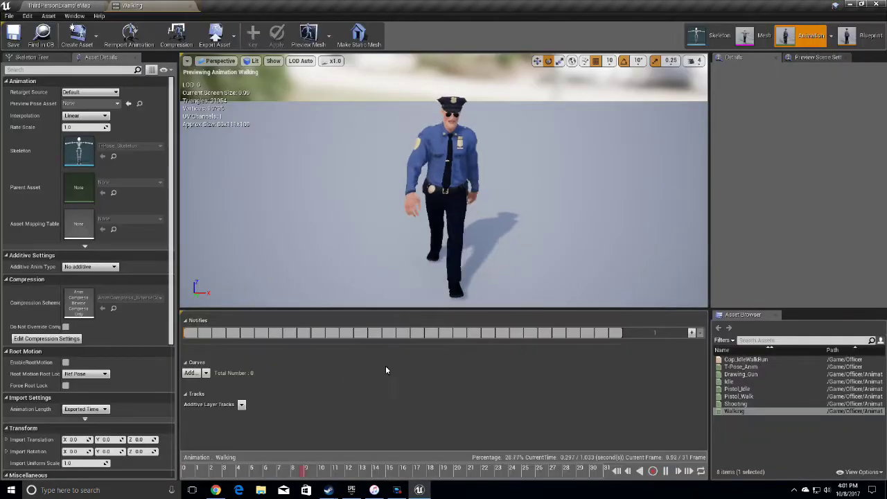
right_drag(405, 170, 351, 172)
click(59, 6)
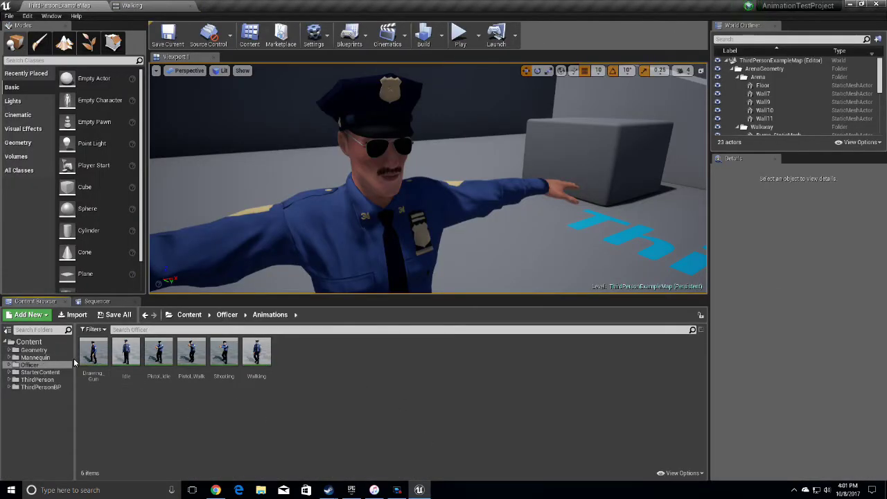
Create a Blend Space 1D for T-Pose_Skeleton in the Officer folder and name it IdleWalk.
click(21, 365)
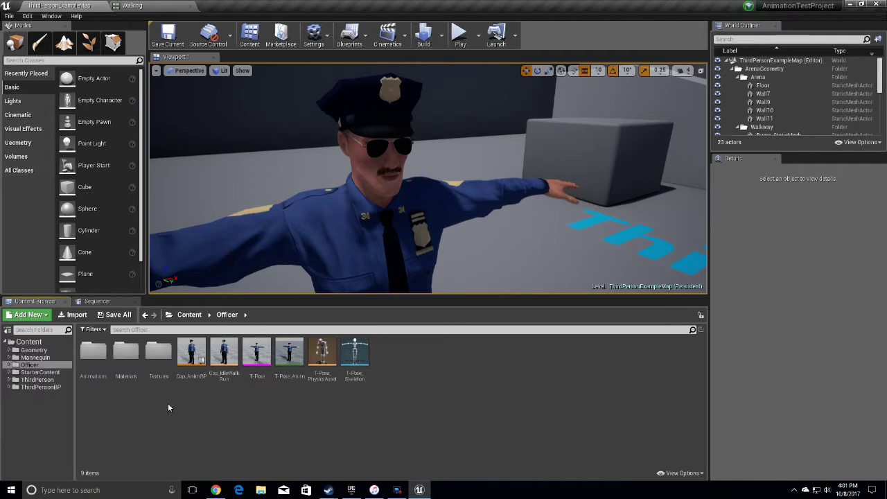
right_click(415, 359)
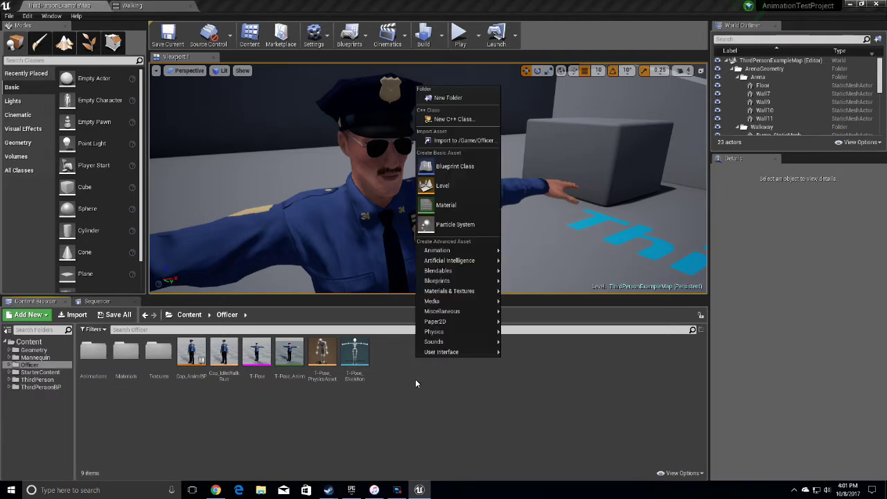
right_click(478, 402)
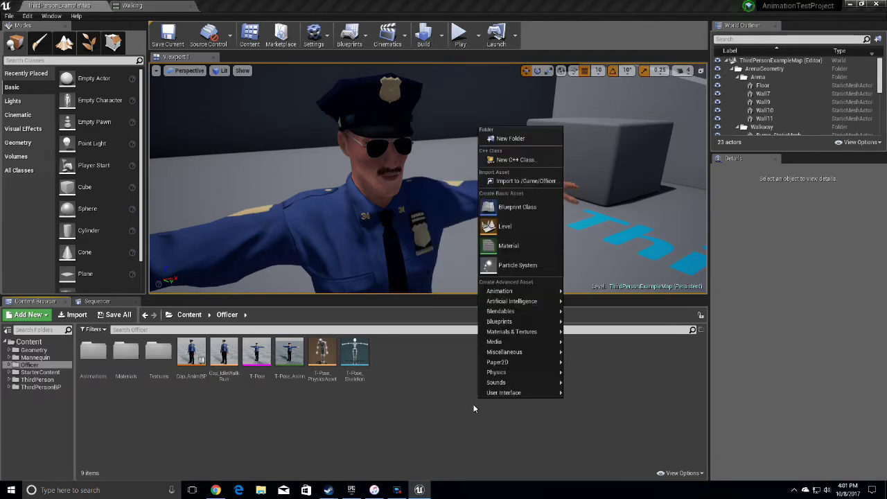
right_click(420, 371)
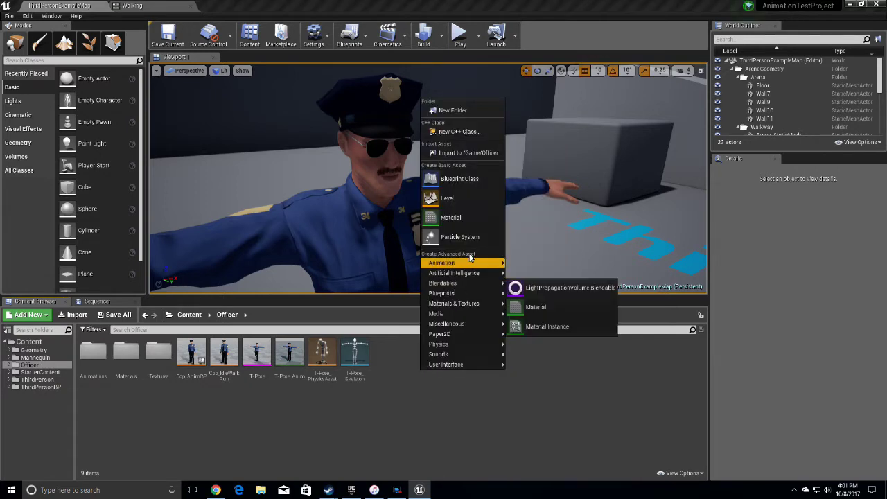
mouse_move(449, 262)
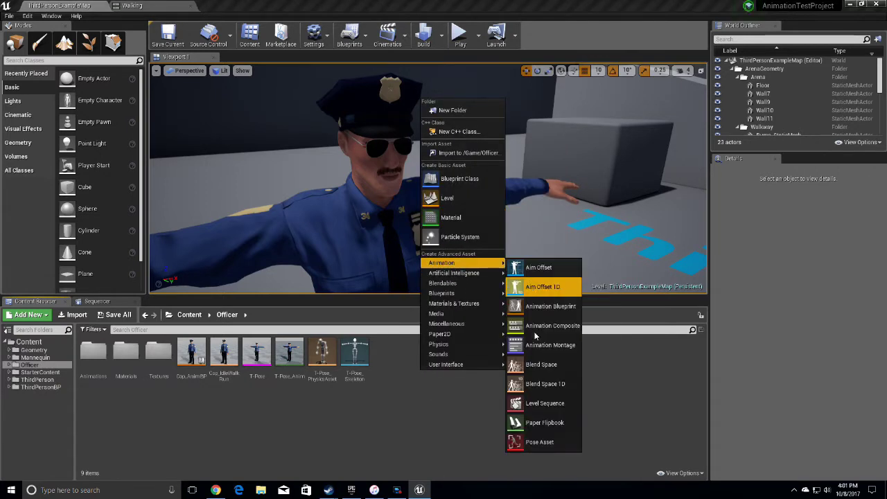
click(544, 385)
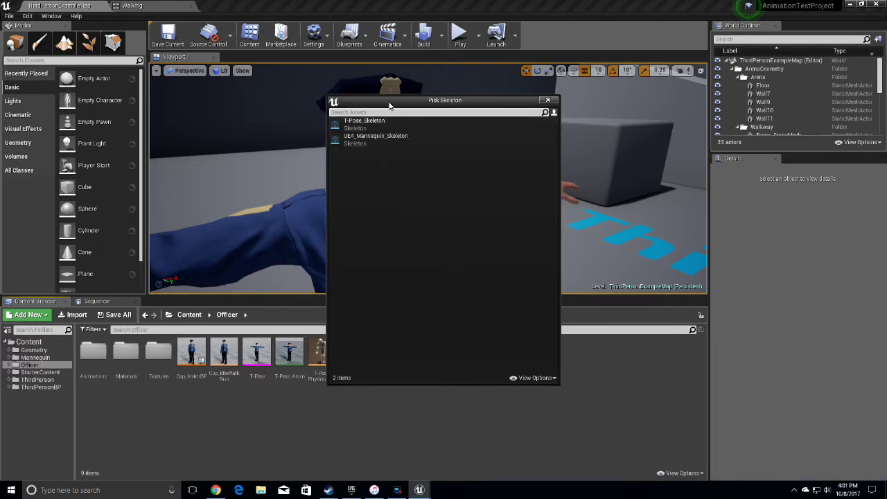
drag(393, 102, 281, 129)
click(264, 150)
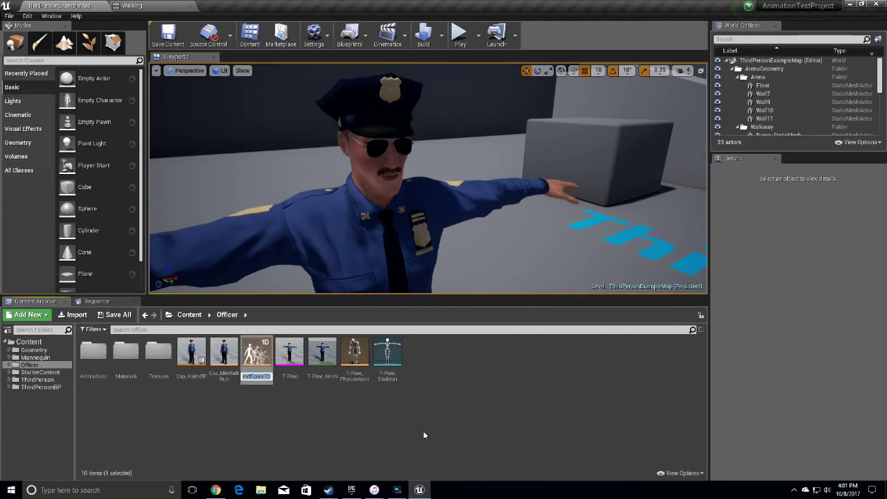
text(IdleWalk)
key(Return)
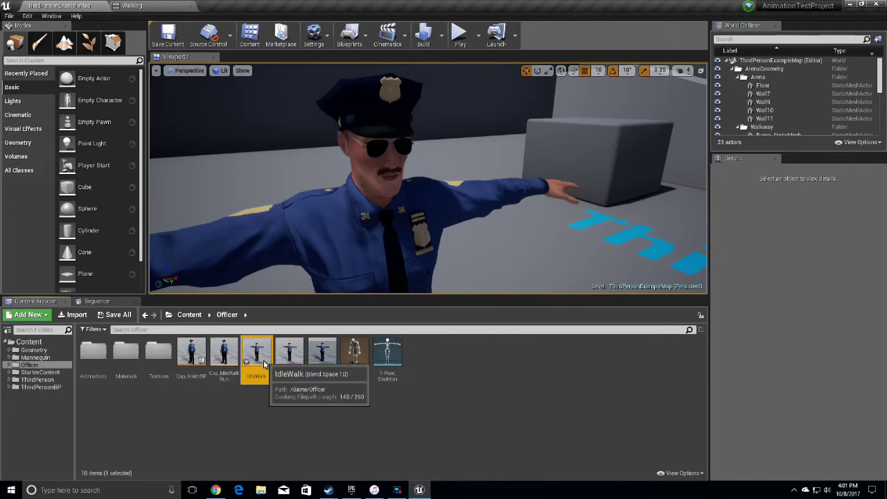
Open the IdleWalk blend space and set its horizontal axis name to Speed and maximum axis value to 600.
double_click(257, 357)
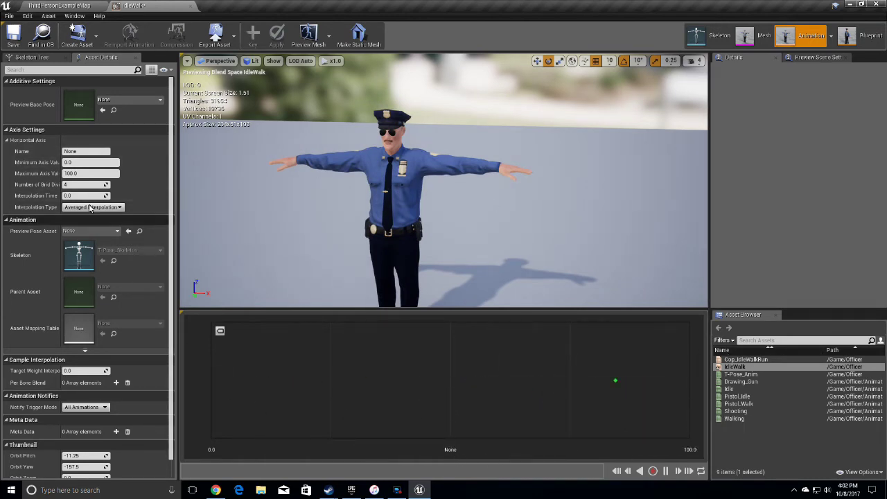
click(84, 152)
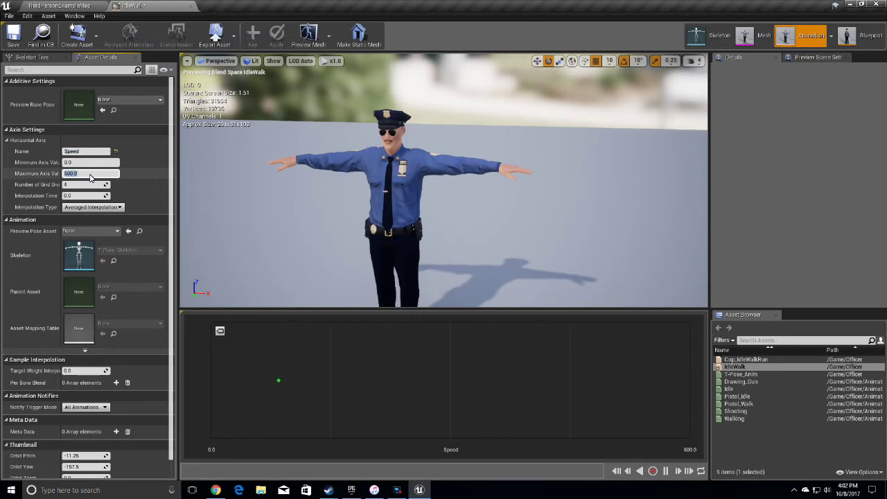
click(737, 448)
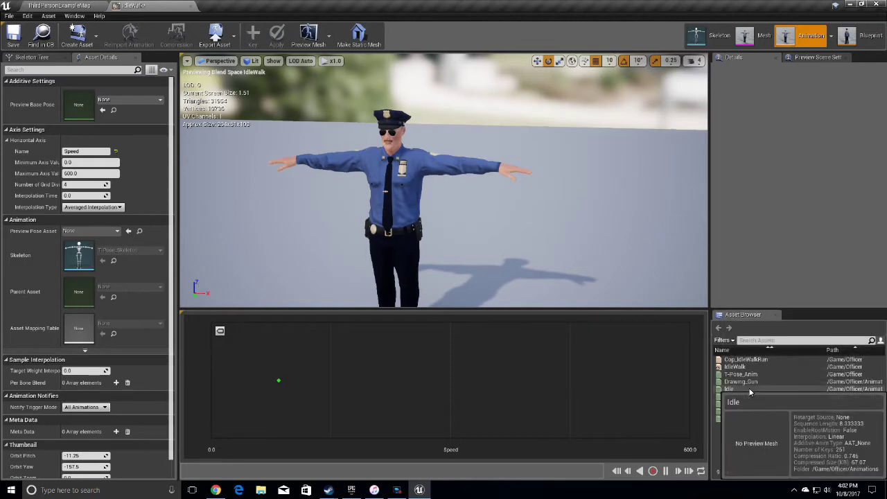
Place the Idle animation at Speed 0 and the Walking animation at the middle grid line of the blend space.
drag(729, 389, 213, 401)
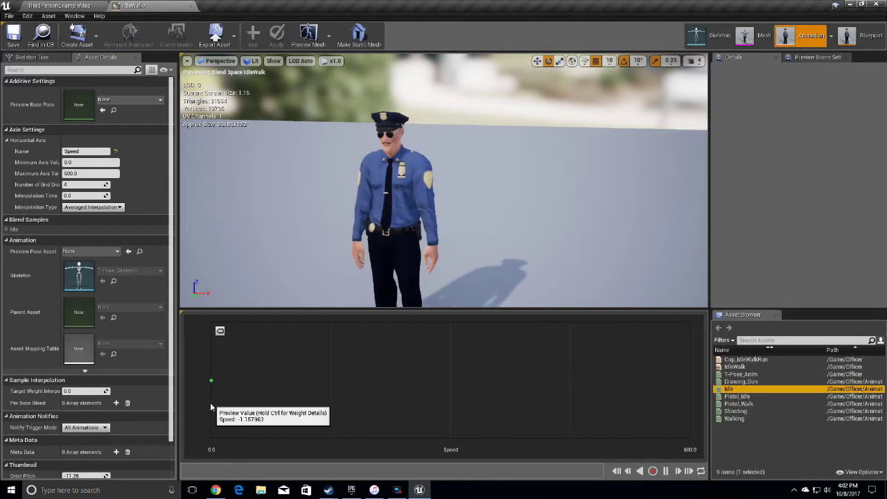
right_drag(381, 187, 417, 192)
key(s)
scroll(417, 192, up, 2)
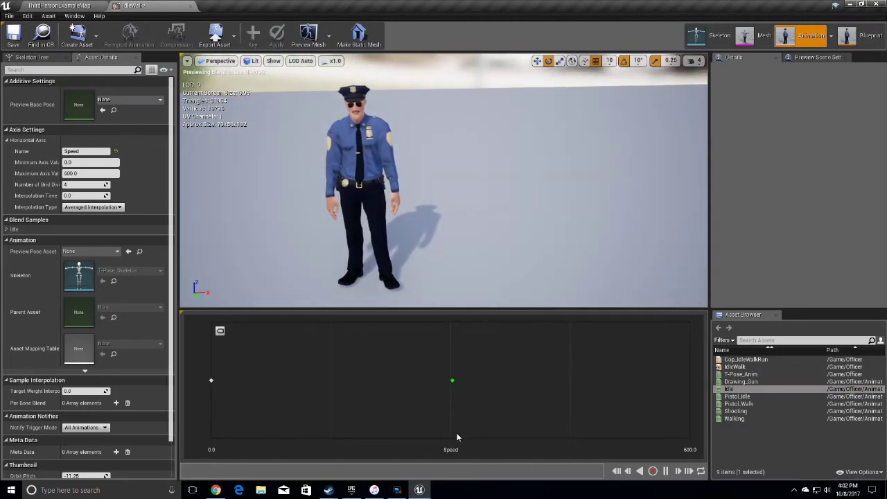
drag(742, 418, 458, 392)
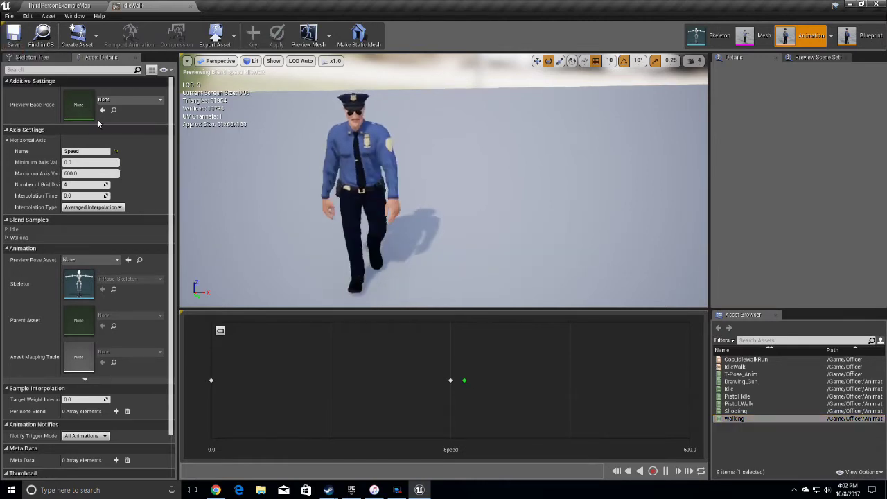
Create an Animation Blueprint targeting T-Pose_Skeleton in the Officer folder and name it AnimBP_Cop.
click(74, 5)
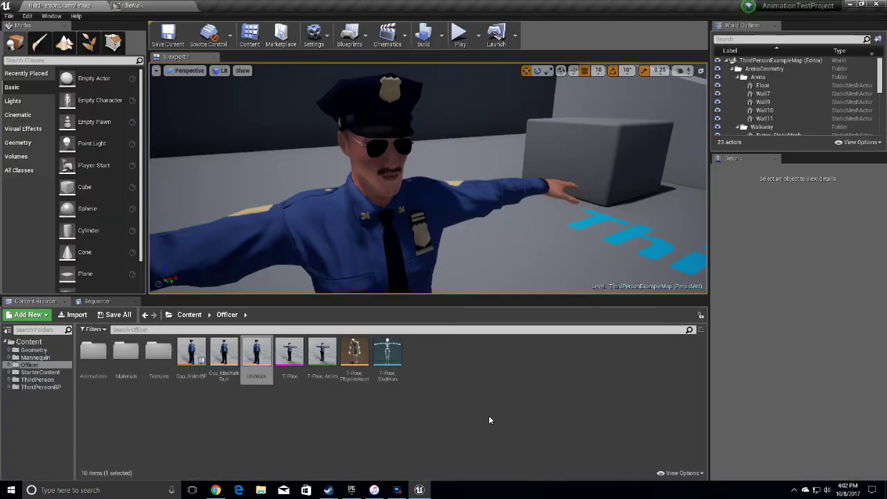
click(467, 409)
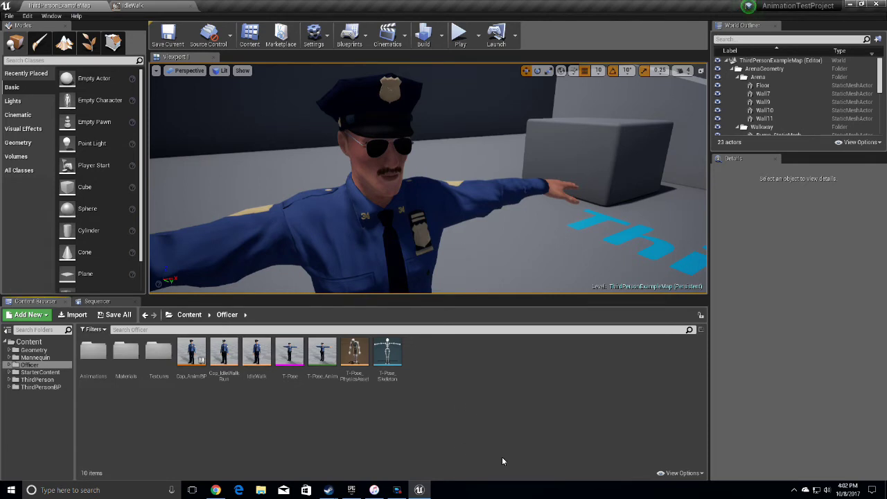
right_click(436, 350)
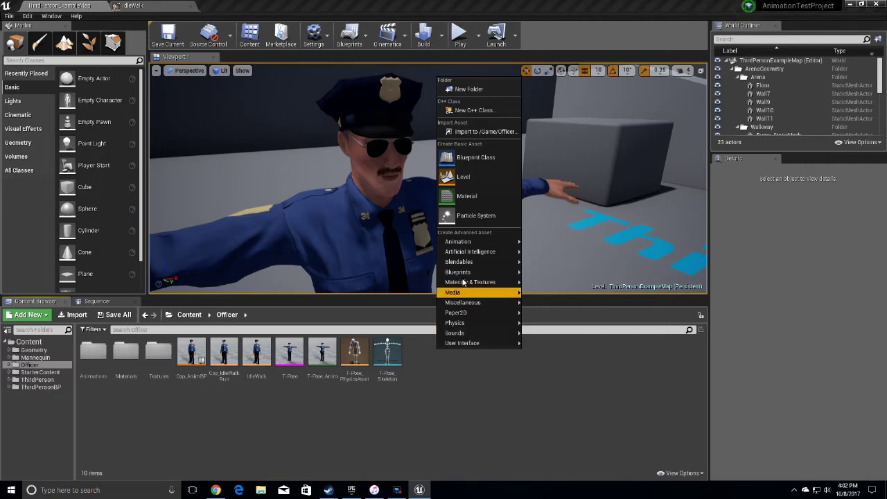
click(444, 383)
right_click(442, 366)
mouse_move(491, 260)
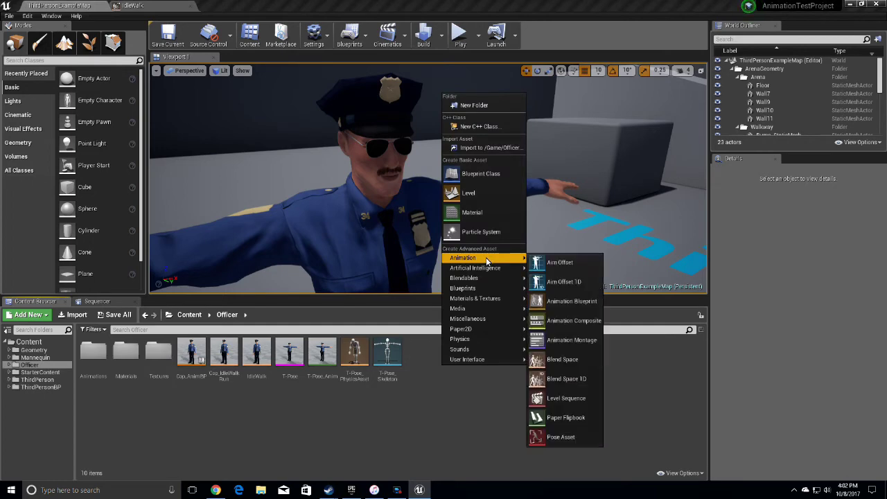
click(565, 302)
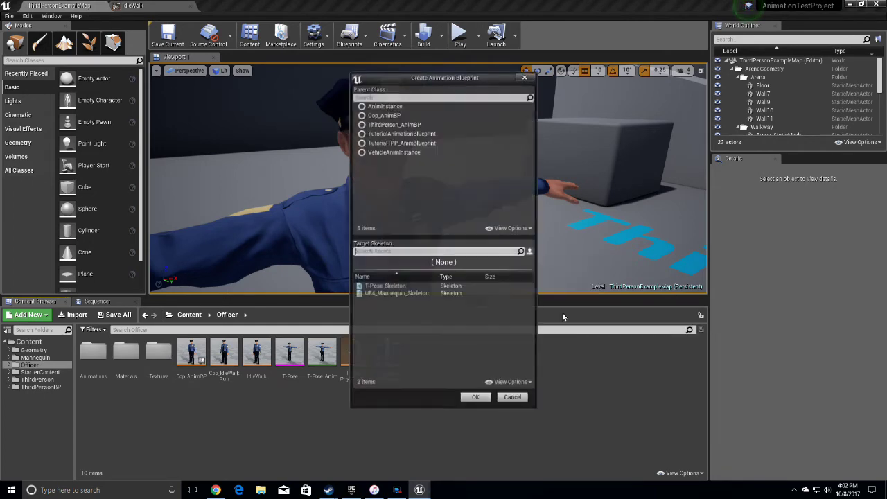
click(384, 286)
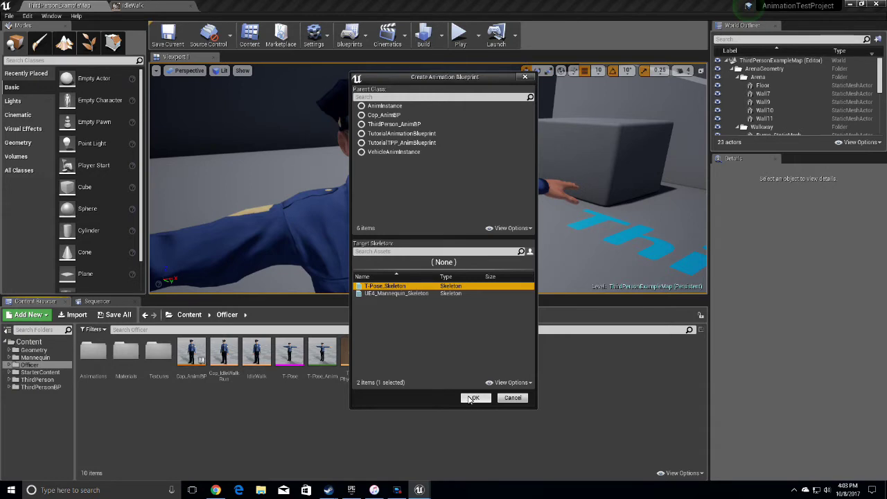
click(473, 398)
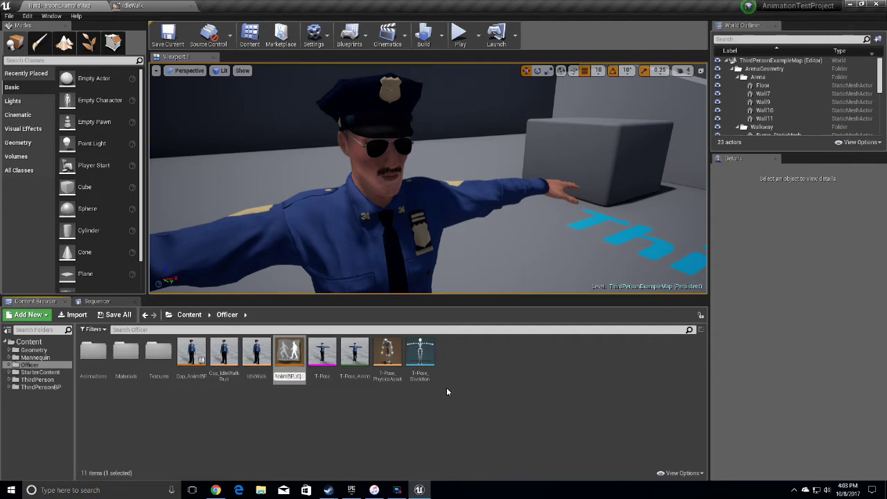
key(Return)
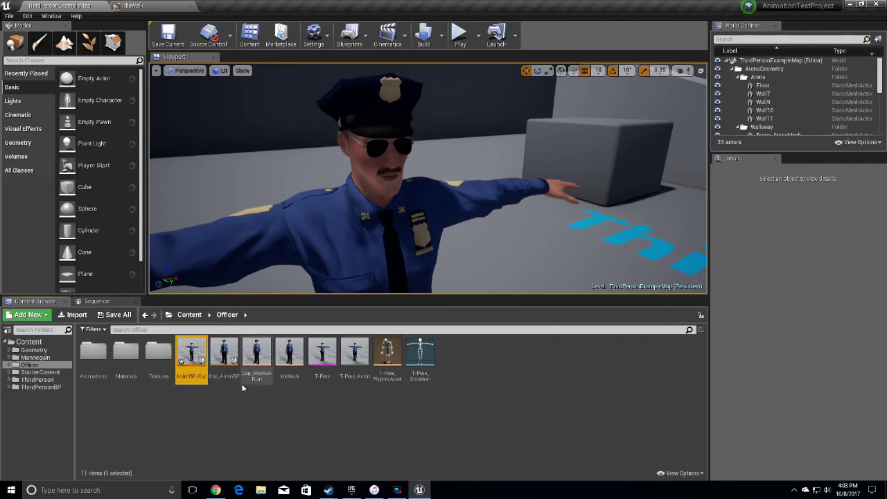
Open AnimBP_Cop, add a new state machine to its Anim Graph and connect it to the Final Animation Pose result.
double_click(190, 359)
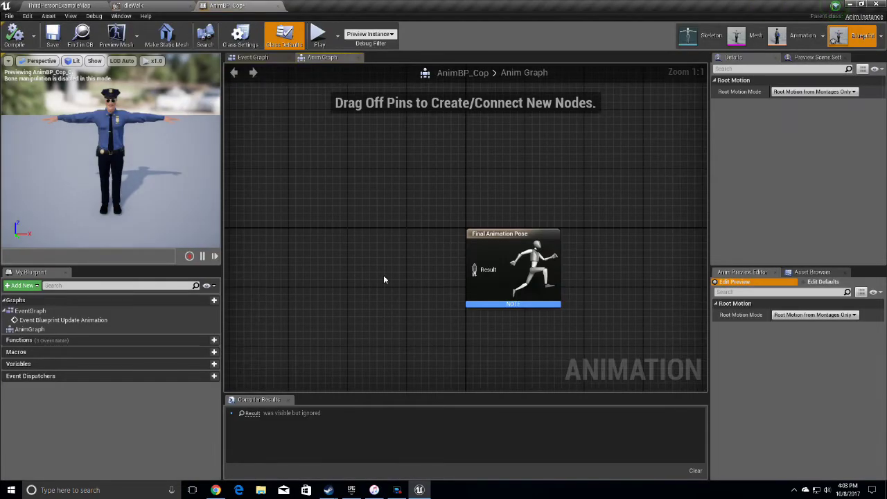
right_drag(384, 275, 456, 235)
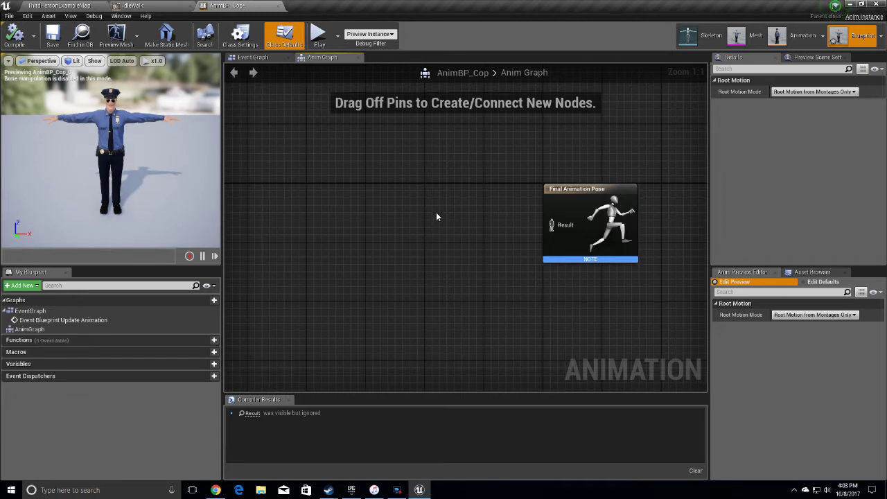
right_click(437, 217)
text(state machine)
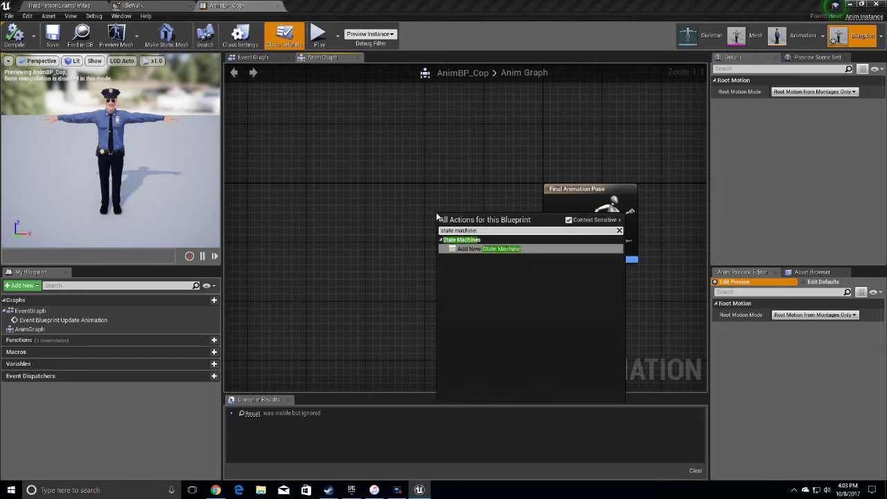
key(Return)
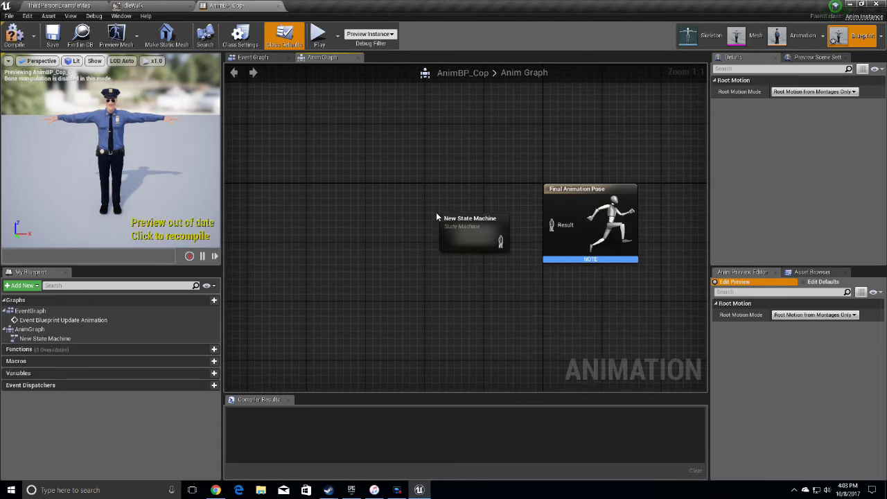
drag(501, 244, 563, 234)
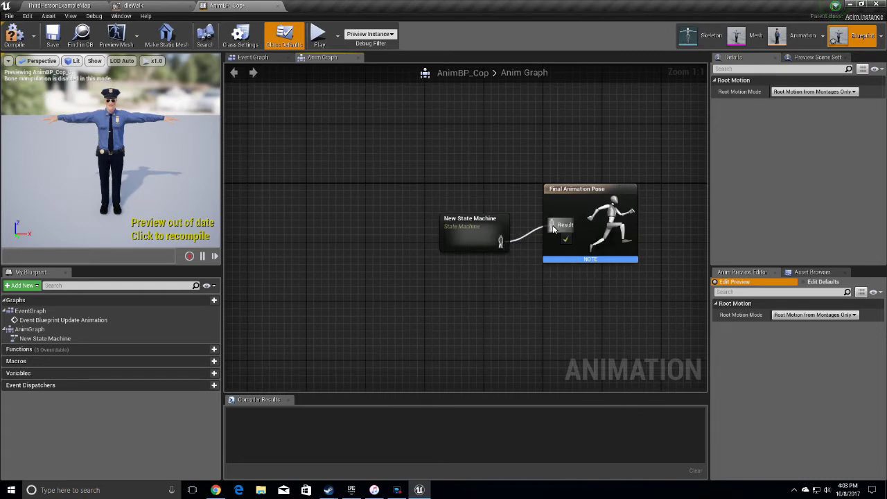
Reposition the new state machine node beside the Final Animation Pose and rename it Locomotion.
drag(491, 222, 485, 202)
right_click(486, 202)
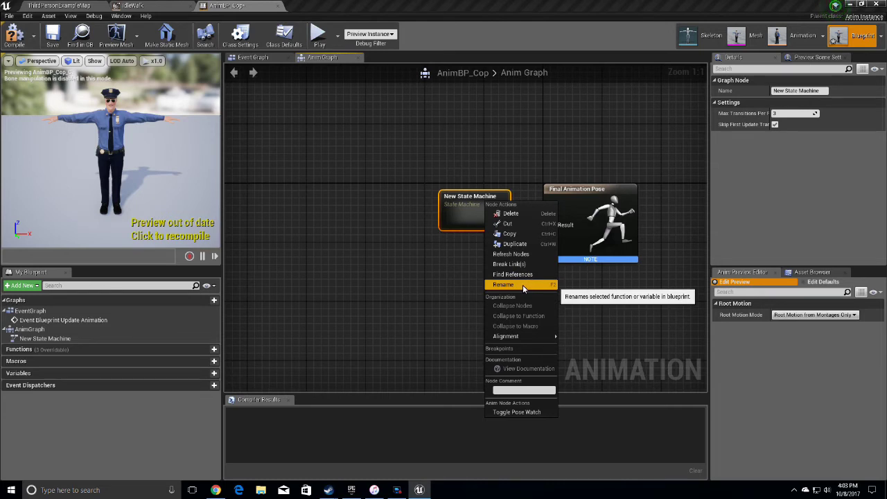
click(524, 286)
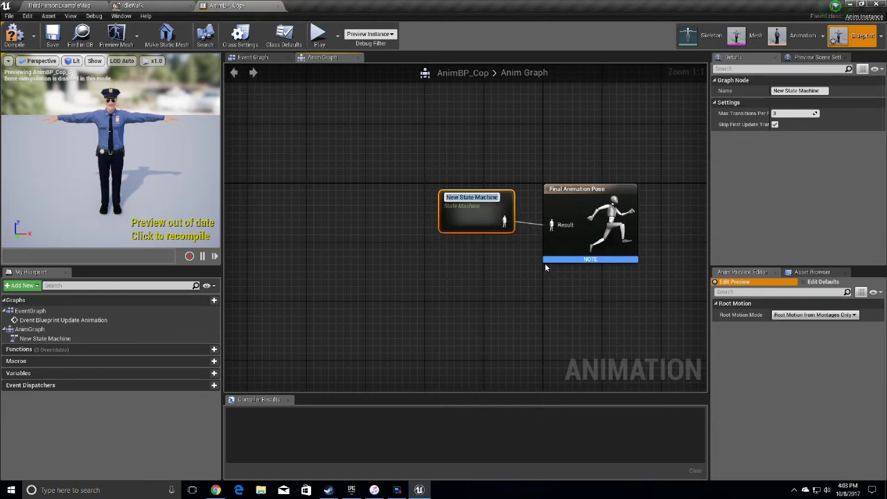
text(Locomotion)
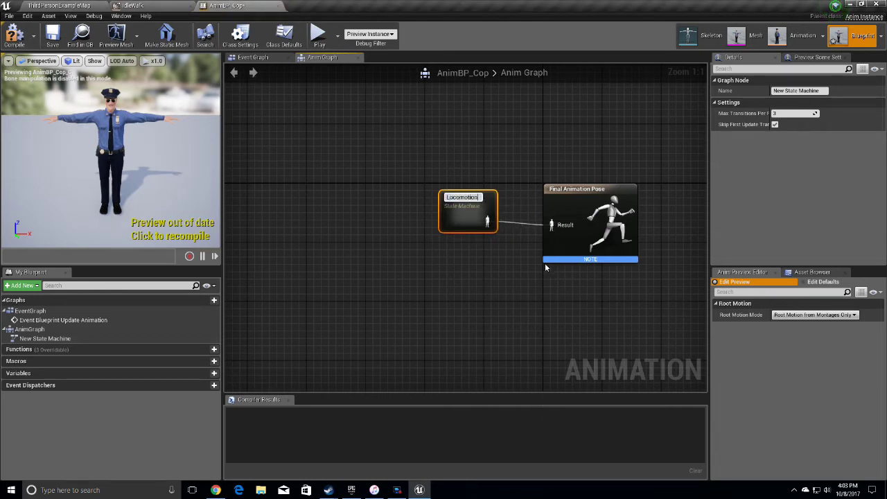
key(Return)
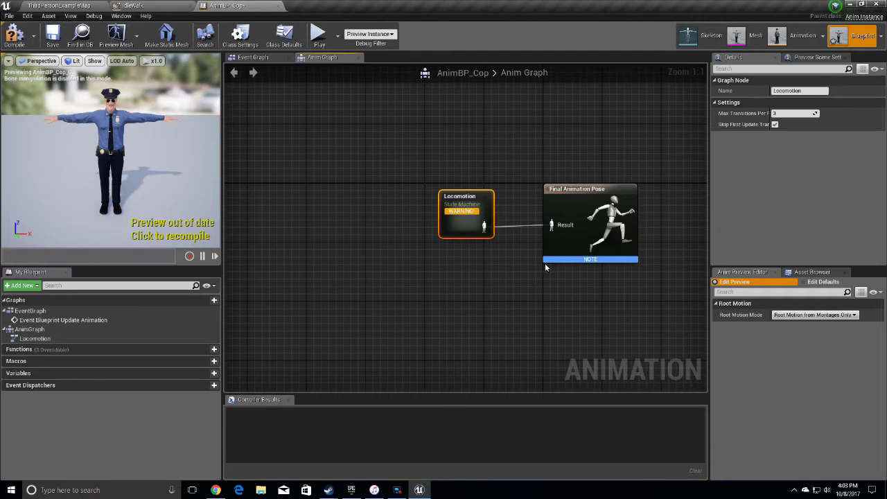
Inside the Locomotion state machine, add a state named IdleWalk connected from Entry, and compile the blueprint.
double_click(457, 227)
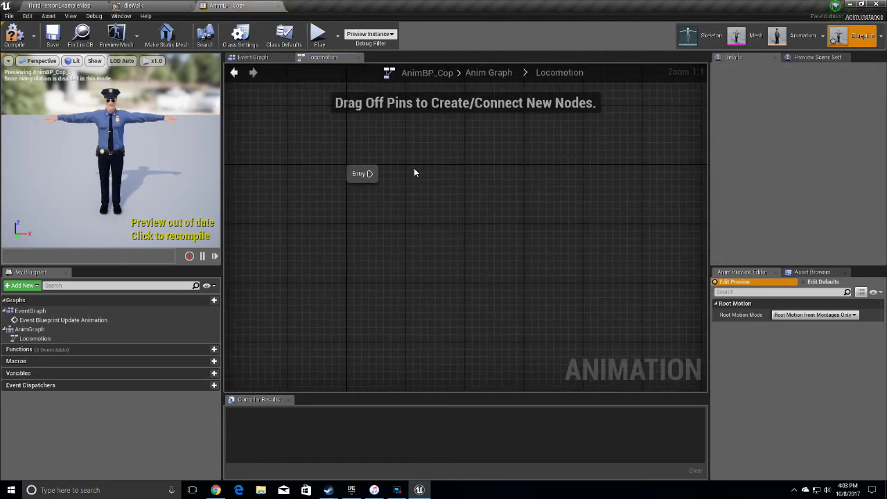
drag(371, 175, 475, 179)
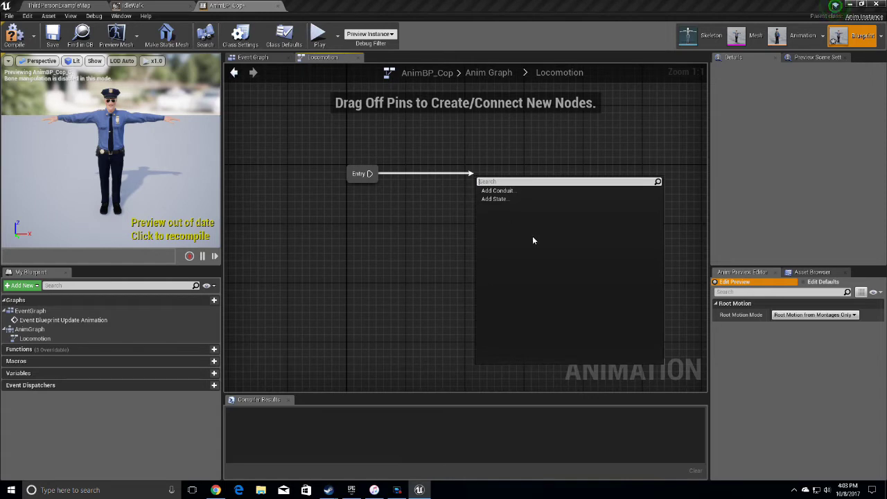
click(504, 200)
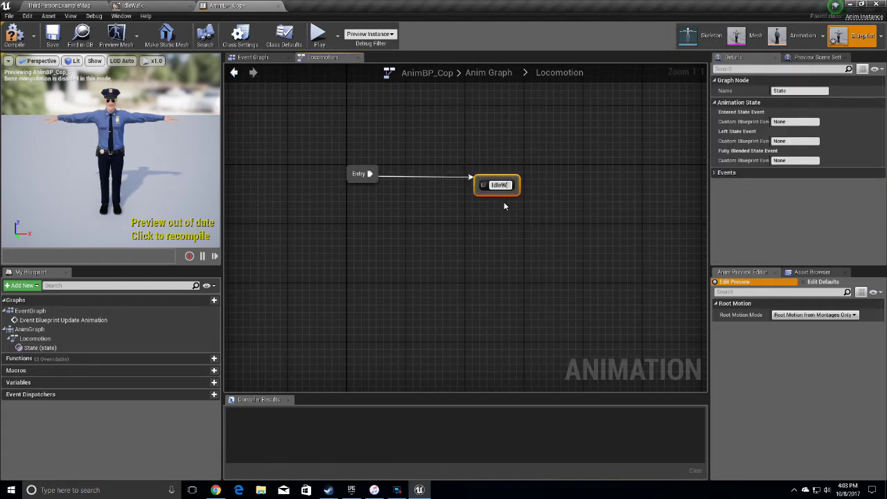
key(Return)
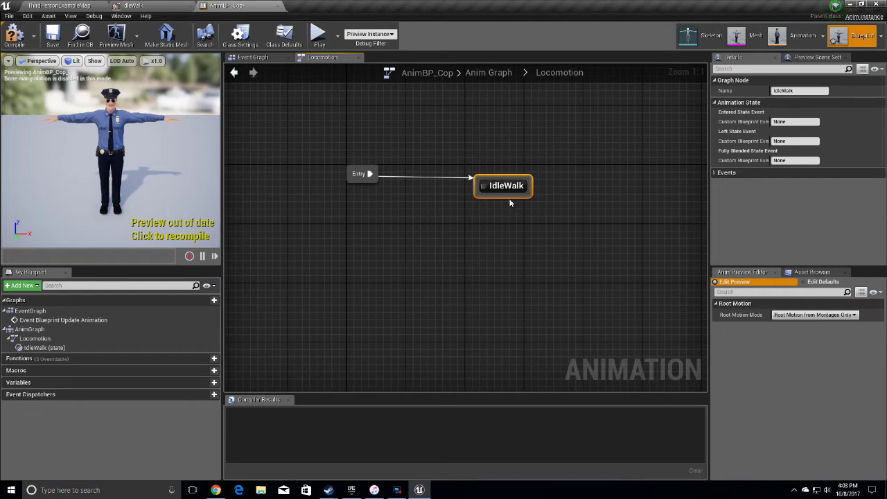
click(14, 35)
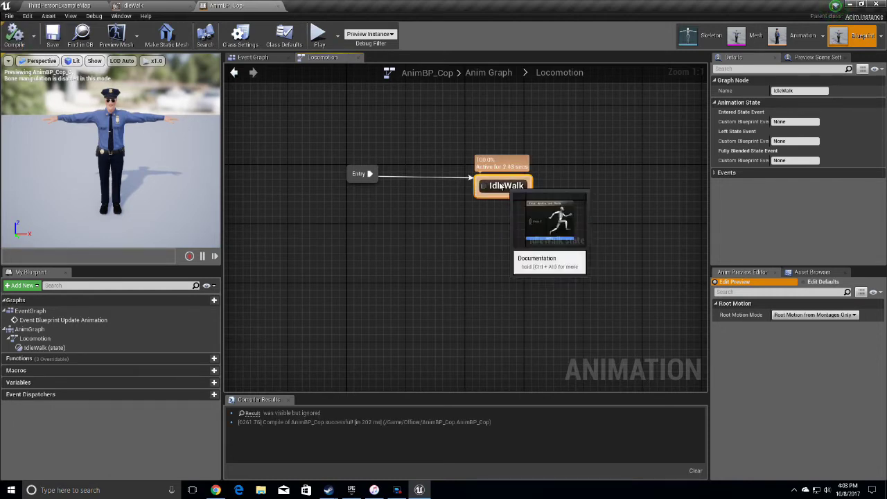
drag(500, 185, 491, 182)
click(444, 221)
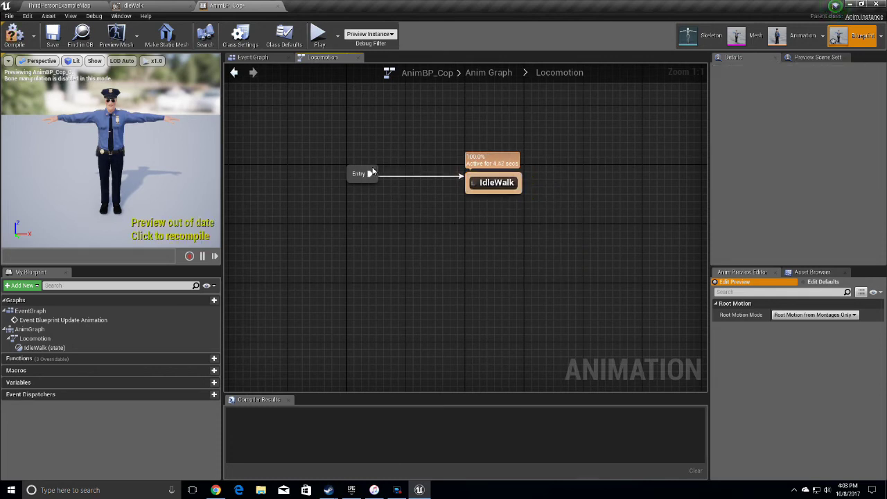
Open the IdleWalk state, add the IdleWalk blend space to its graph and connect it to the Final Animation Pose result.
double_click(501, 185)
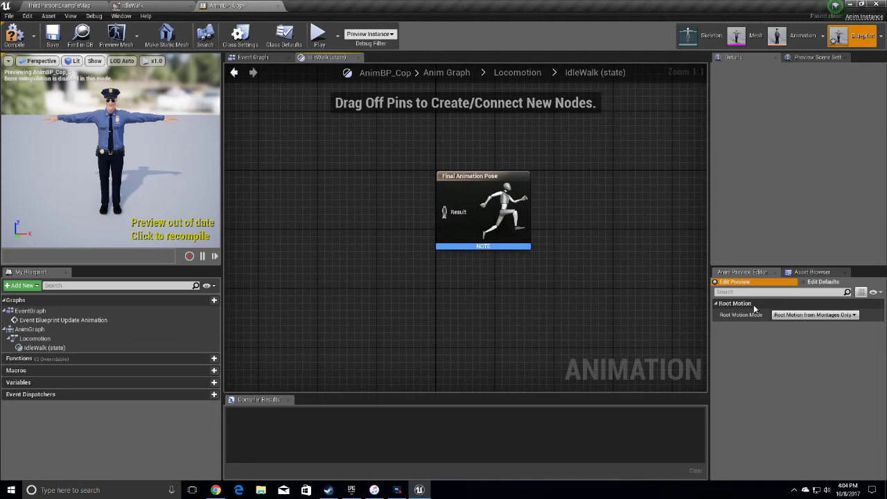
right_drag(321, 205, 361, 206)
click(808, 272)
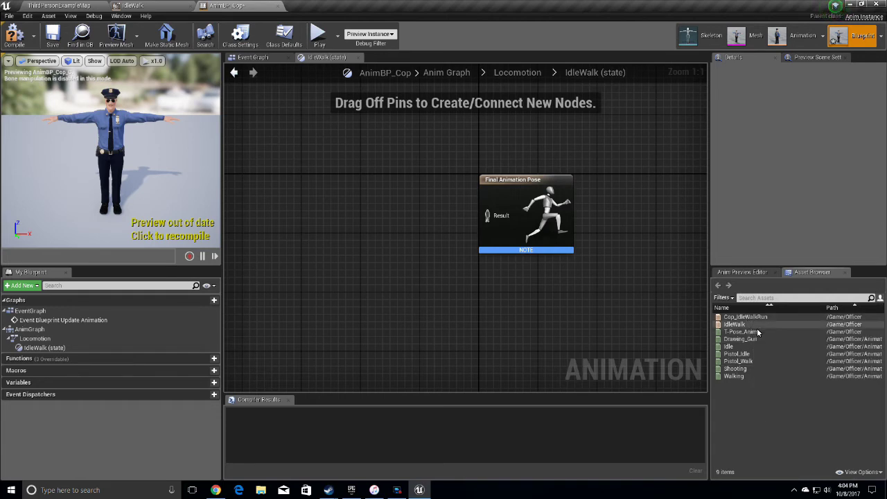
drag(736, 324, 265, 276)
drag(343, 214, 345, 215)
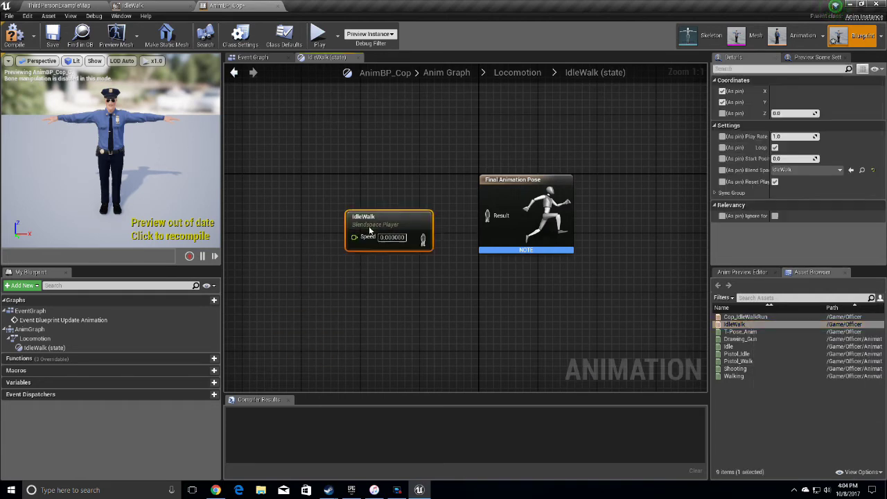
drag(424, 243, 508, 229)
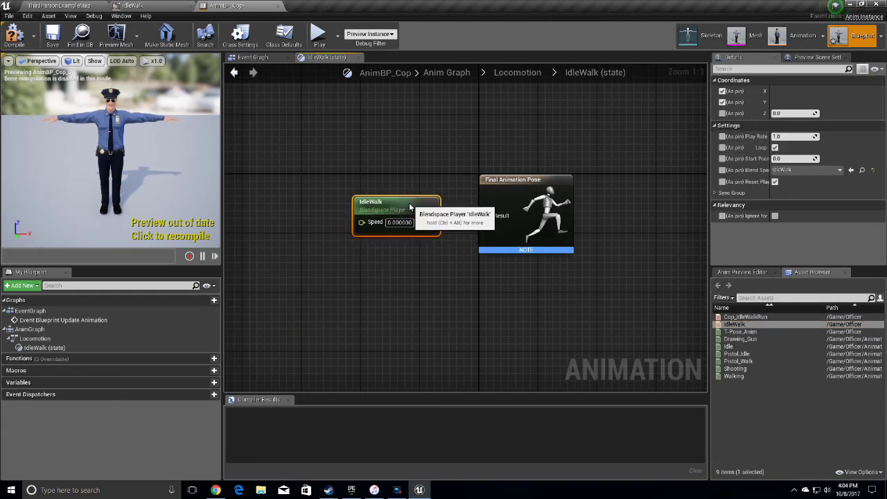
right_drag(414, 201, 477, 262)
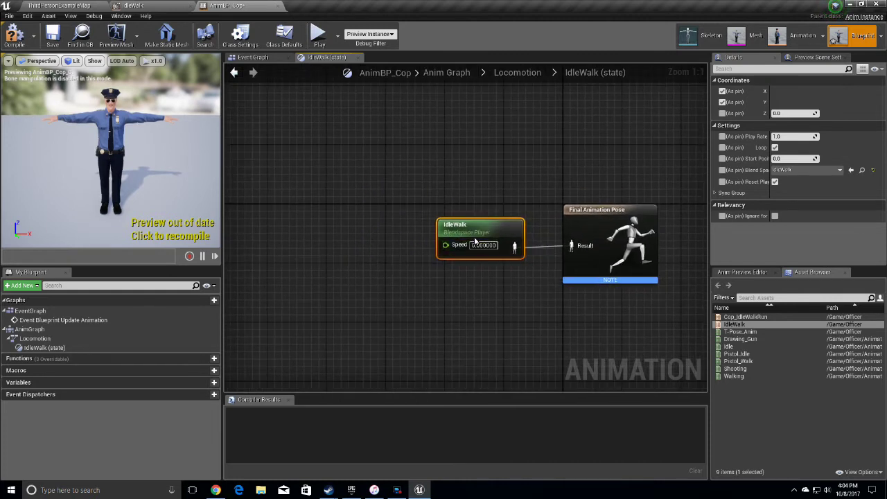
drag(479, 229, 493, 228)
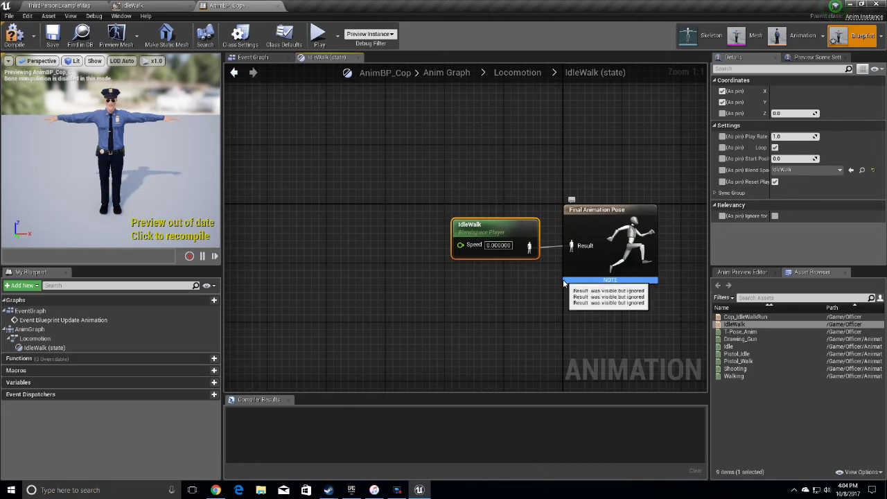
Promote the IdleWalk node's Speed input to a variable named Speed, and compile and save the blueprint.
right_click(465, 247)
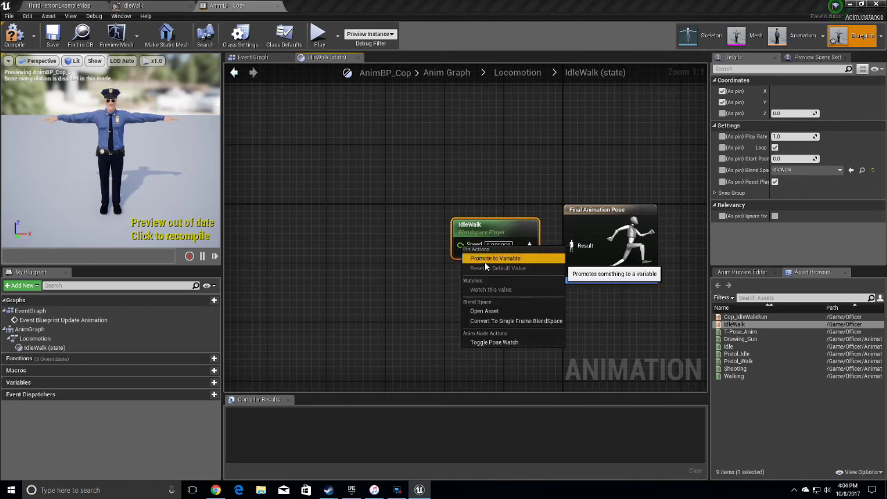
click(485, 259)
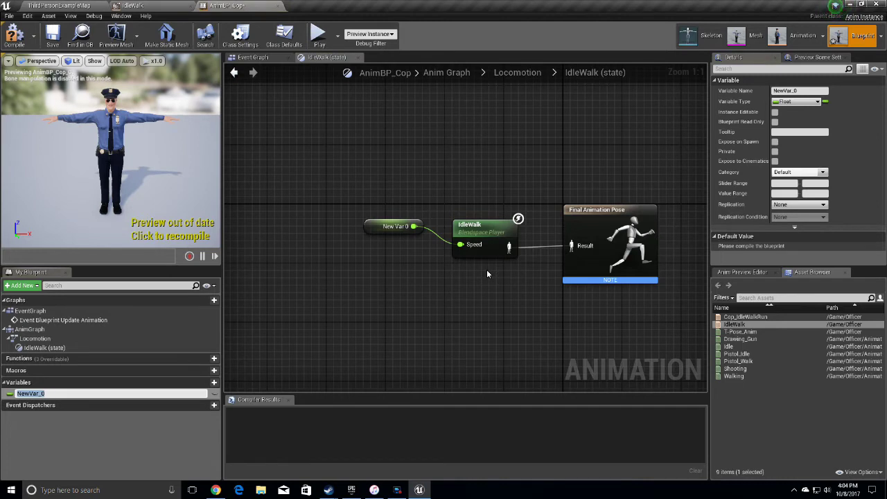
text(Speed)
key(Return)
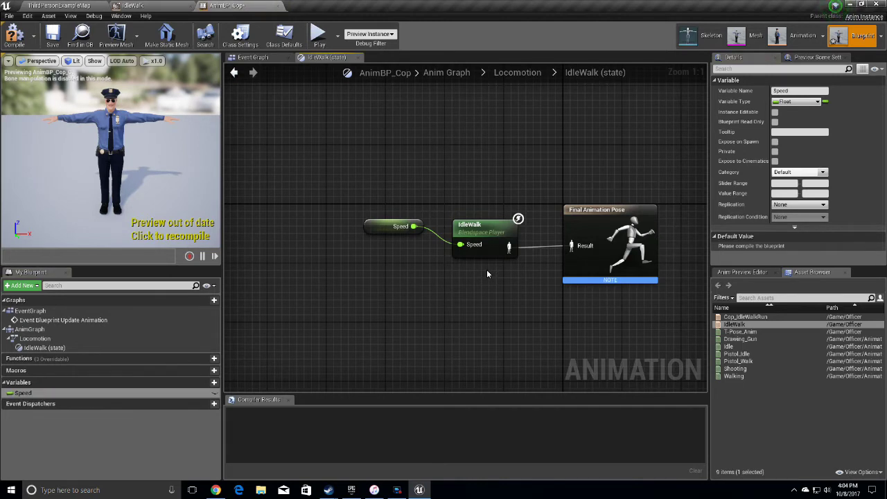
click(15, 34)
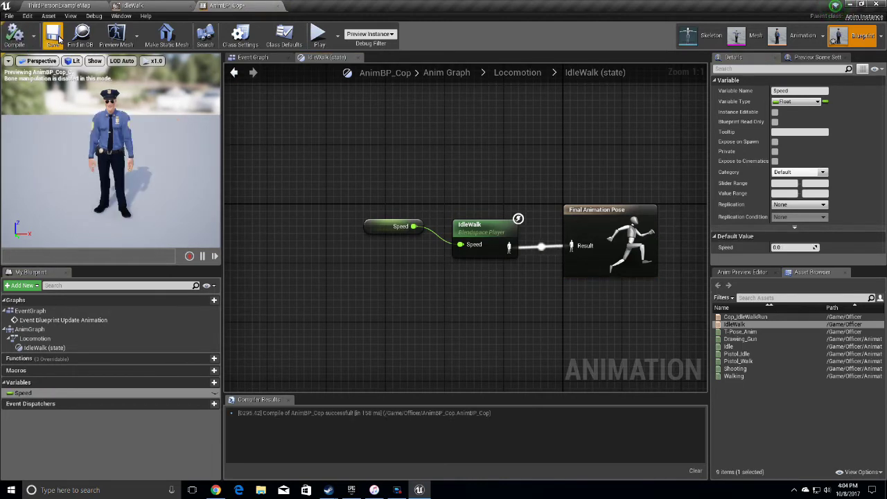
click(59, 39)
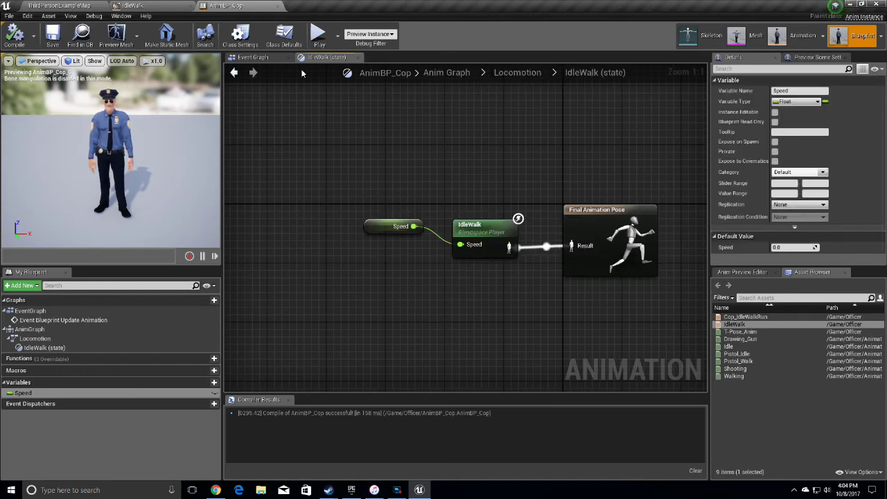
In the Event Graph, add an IsValid node driven by the Event Blueprint Update Animation execution output.
click(264, 61)
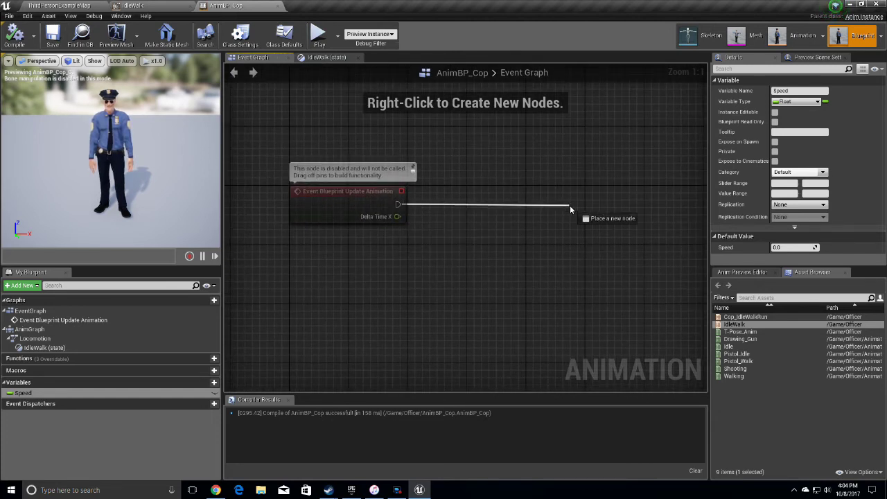
drag(570, 208, 518, 209)
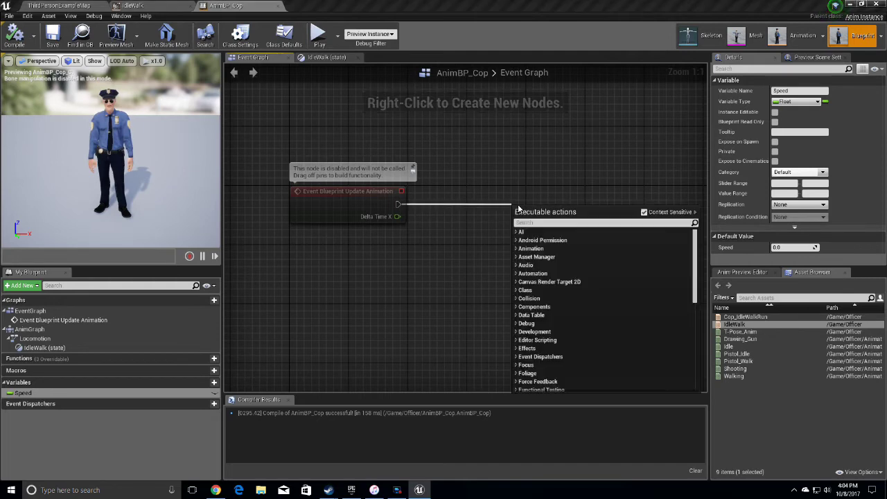
text(is valid)
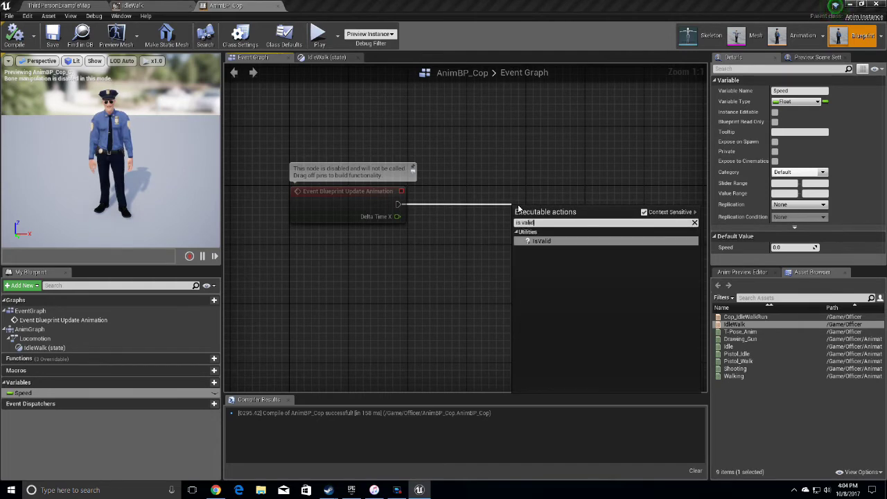
key(Return)
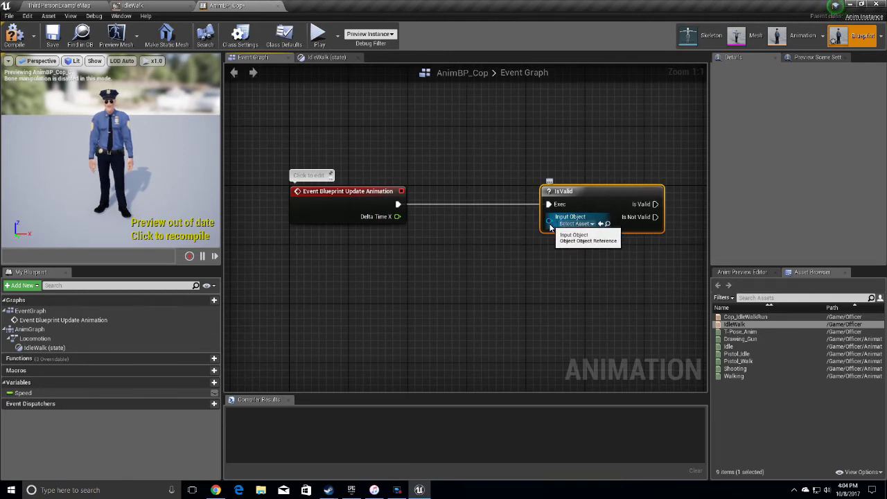
Add a Try Get Pawn Owner node feeding the IsValid Input Object and place it below the update event.
drag(550, 221, 451, 287)
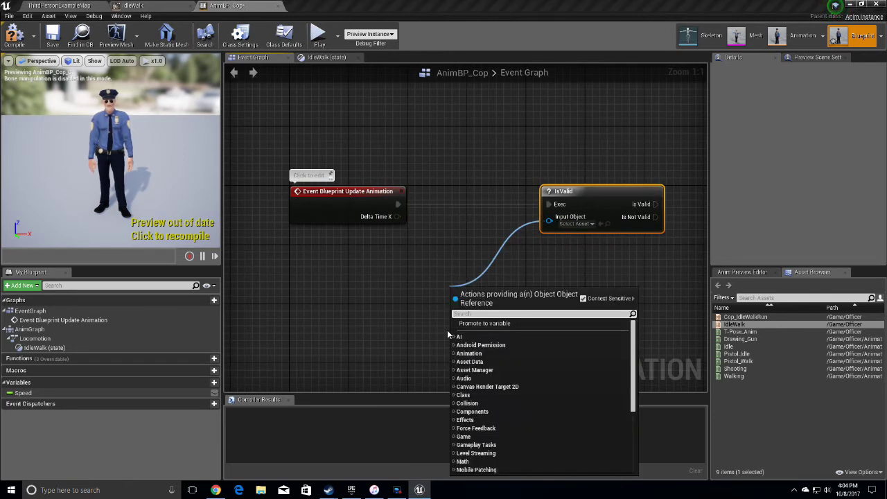
text(try get pawn)
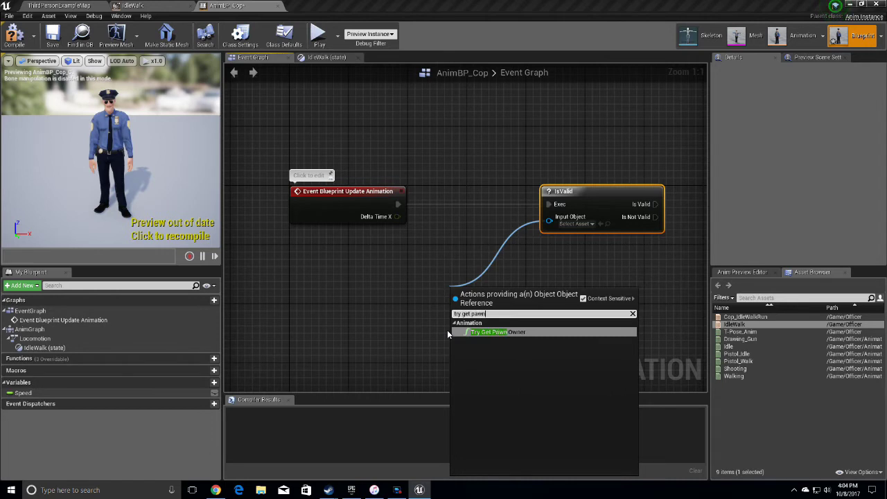
text( owner)
key(Return)
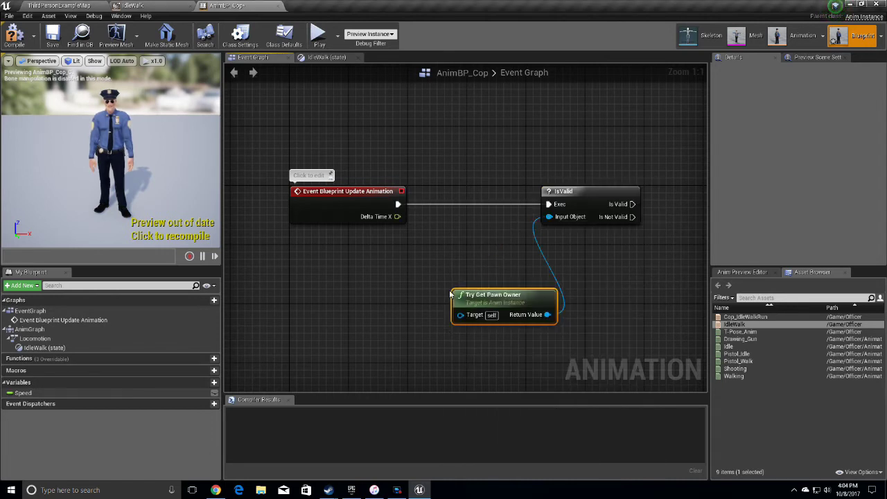
drag(489, 298, 362, 275)
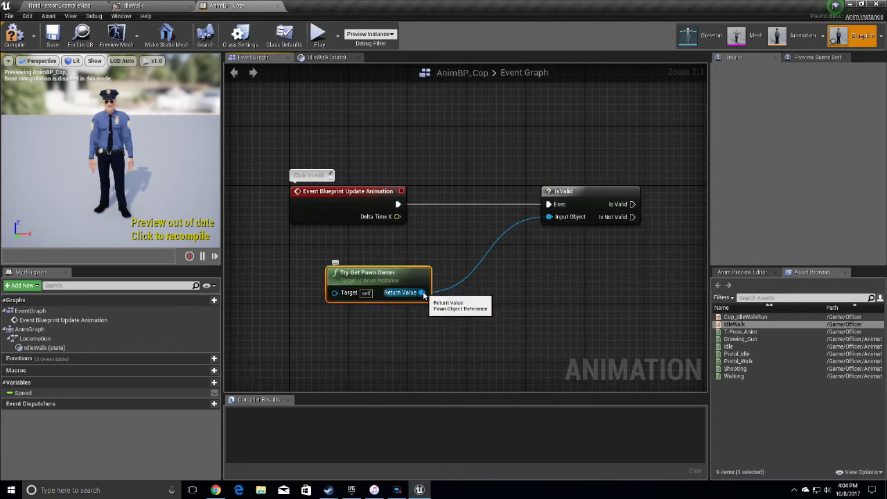
drag(421, 292, 562, 296)
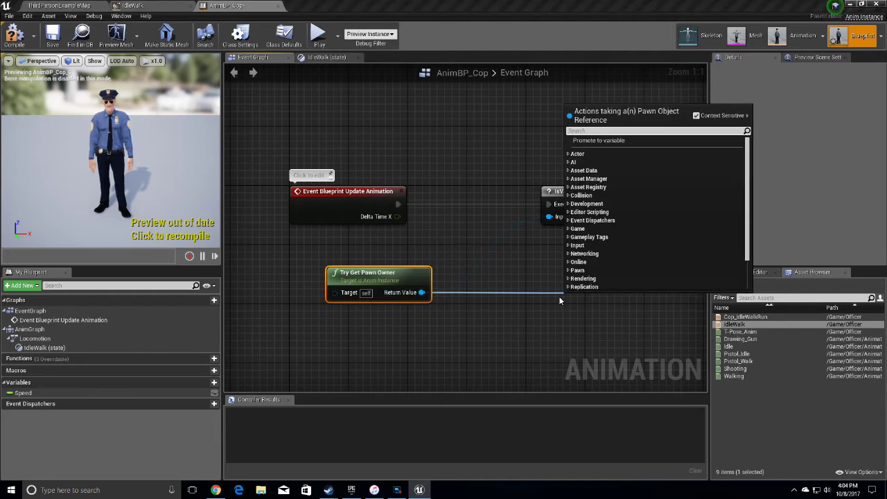
text(vector length)
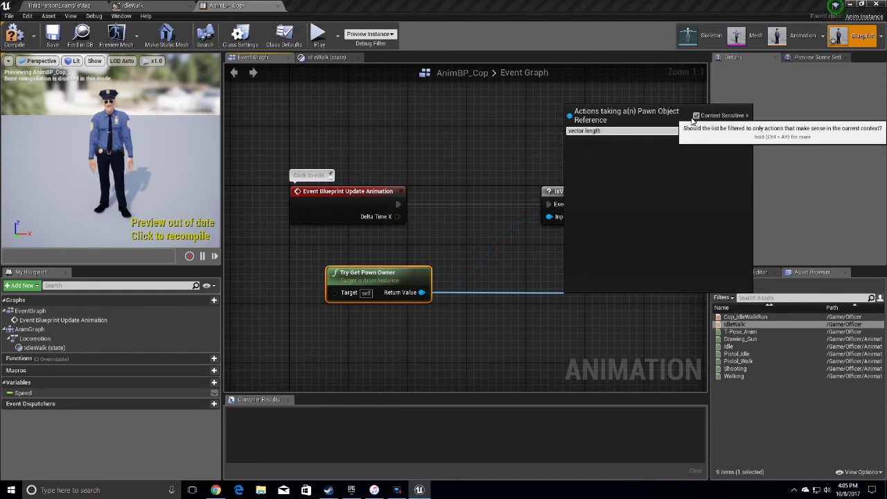
text(vect)
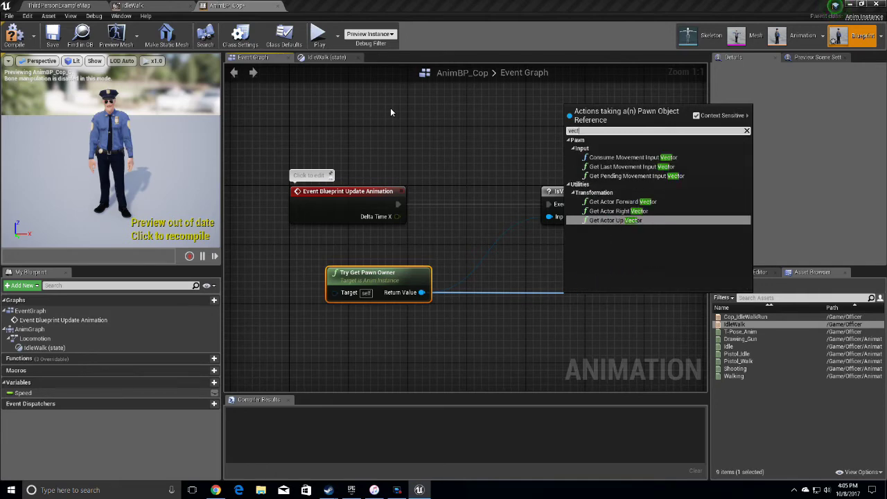
text(or length)
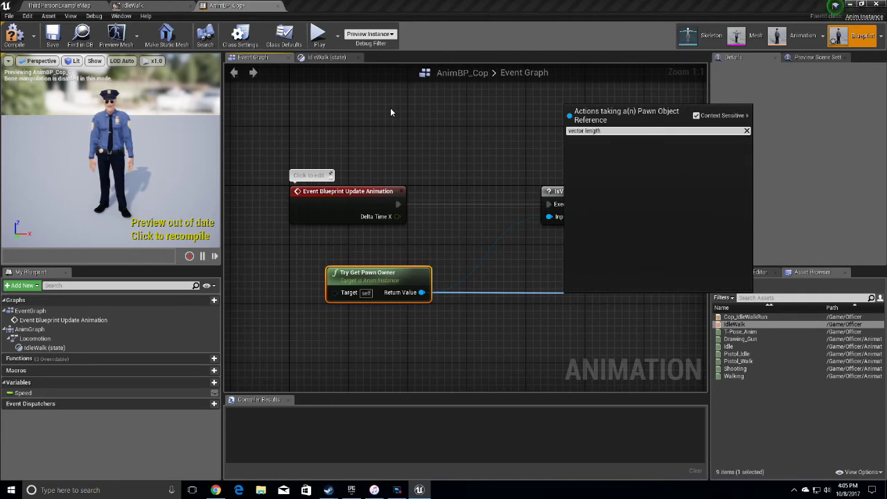
click(496, 319)
right_drag(497, 321, 451, 256)
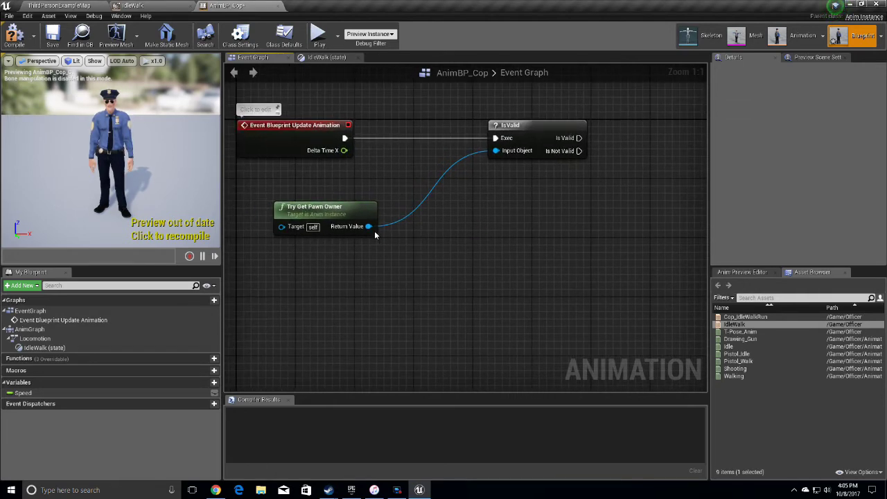
drag(368, 227, 488, 228)
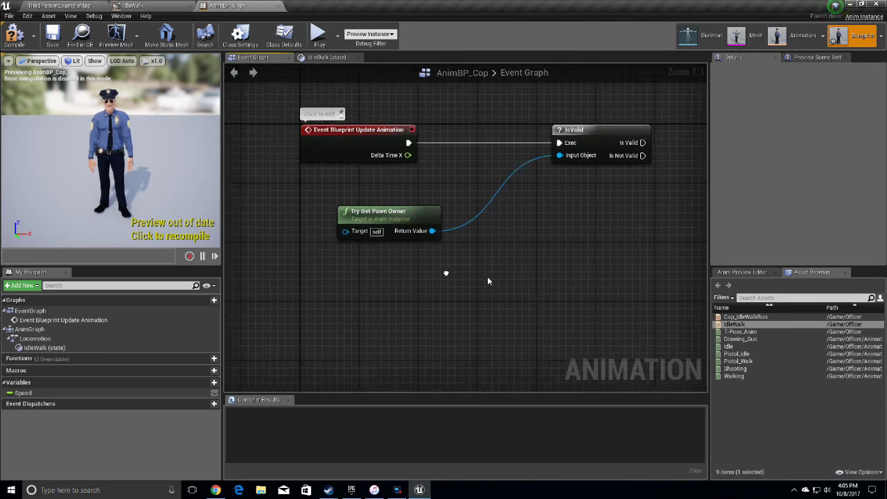
Add a Get Velocity node from the Try Get Pawn Owner return value and place it beneath the IsValid node.
right_drag(446, 273, 368, 316)
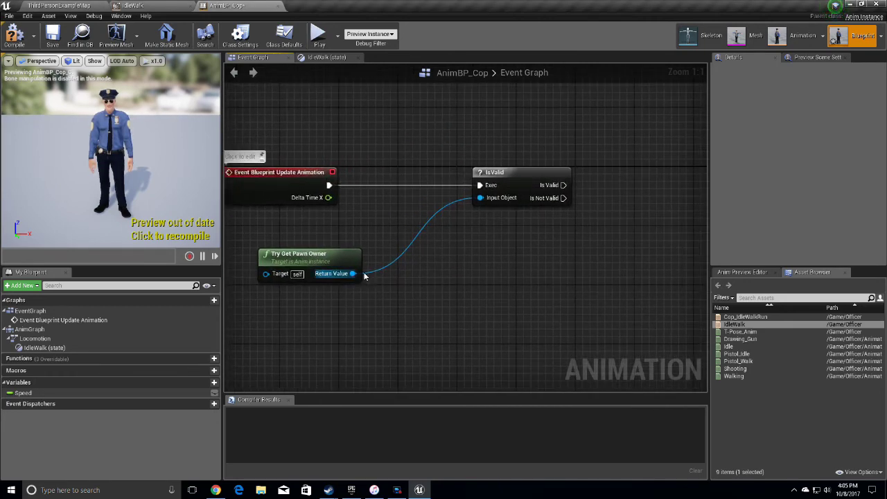
drag(354, 274, 472, 302)
text(vector)
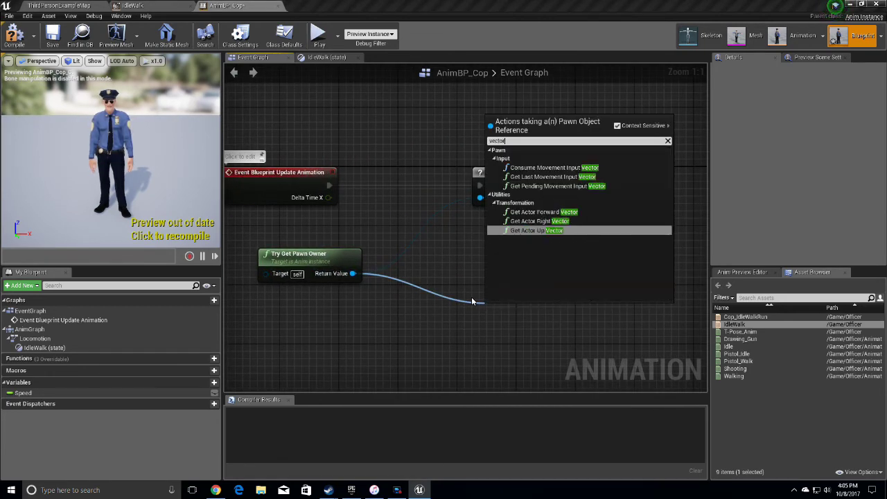
key(BackSpace)
key(BackSpace)
key(BackSpace)
key(BackSpace)
key(BackSpace)
key(BackSpace)
text(get velocity)
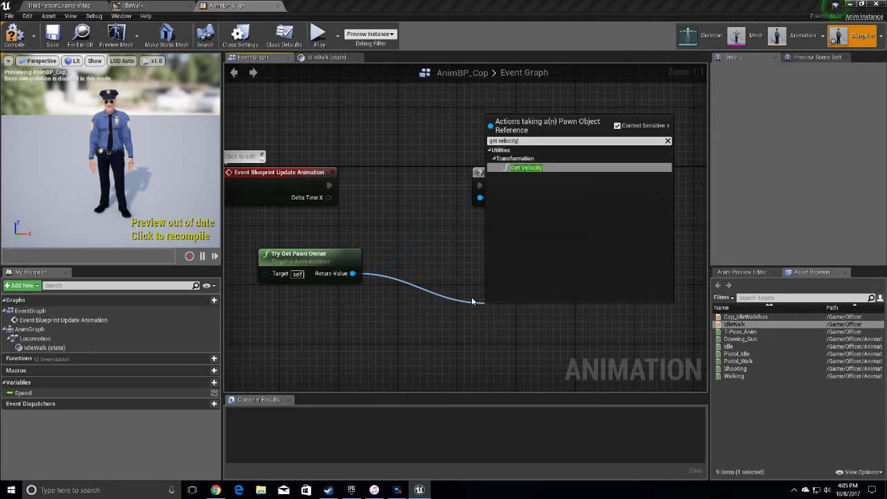
key(Return)
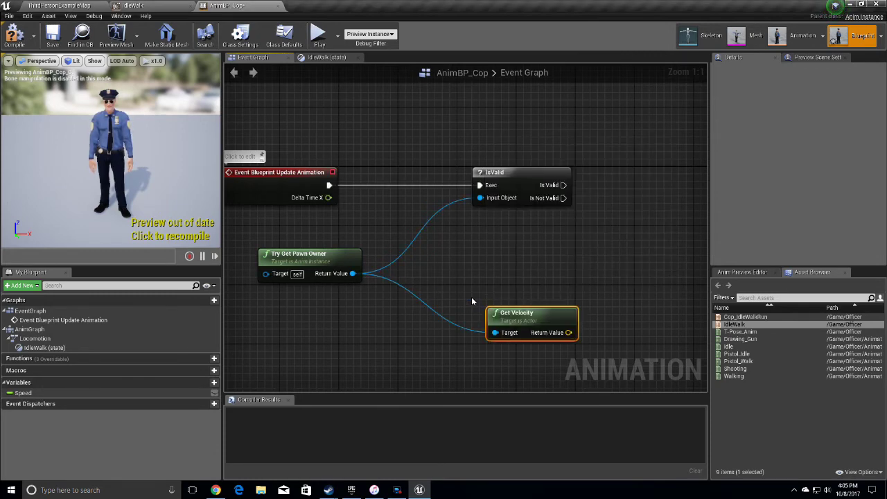
drag(536, 321, 503, 252)
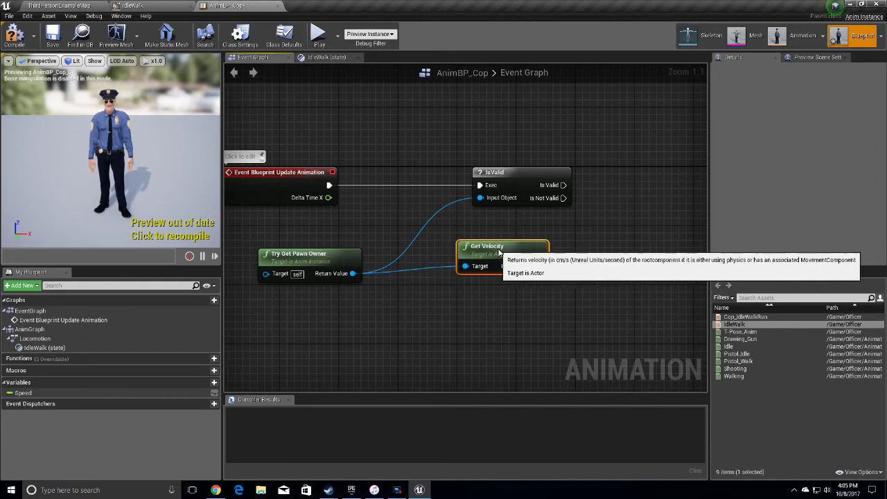
Add a VectorLength node fed by the Get Velocity return value.
right_drag(570, 306, 424, 310)
drag(482, 275, 486, 275)
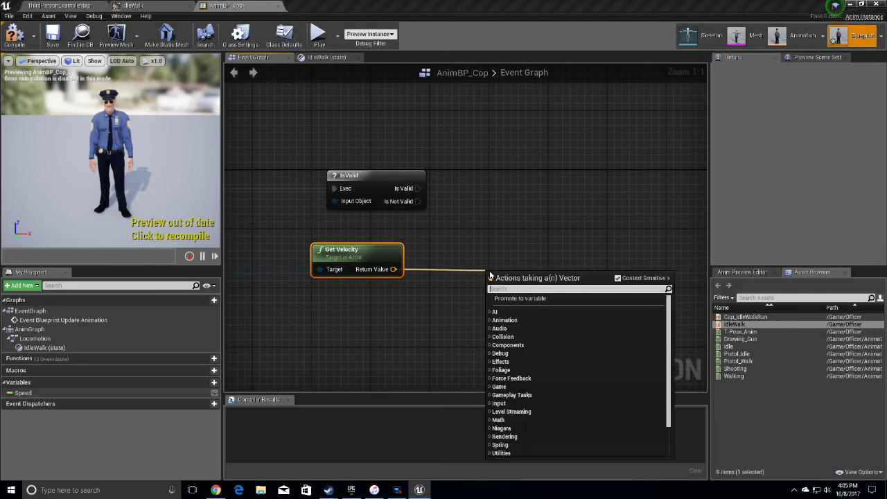
text(vector length)
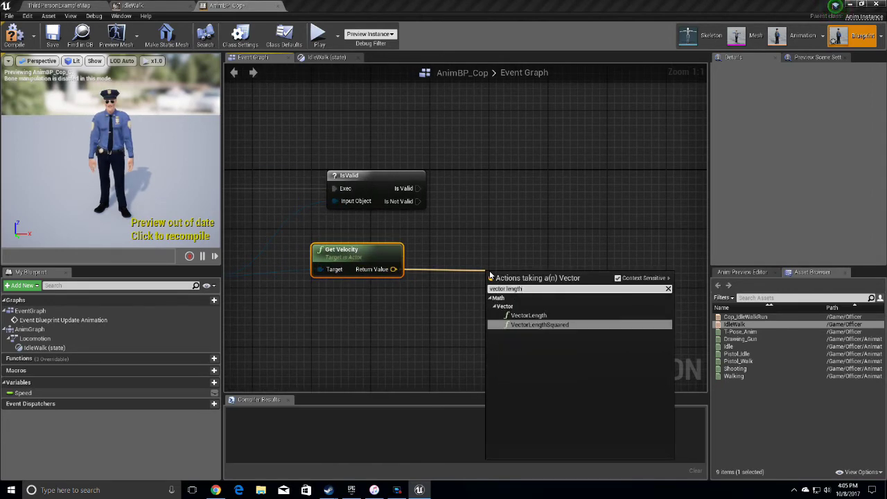
key(Up)
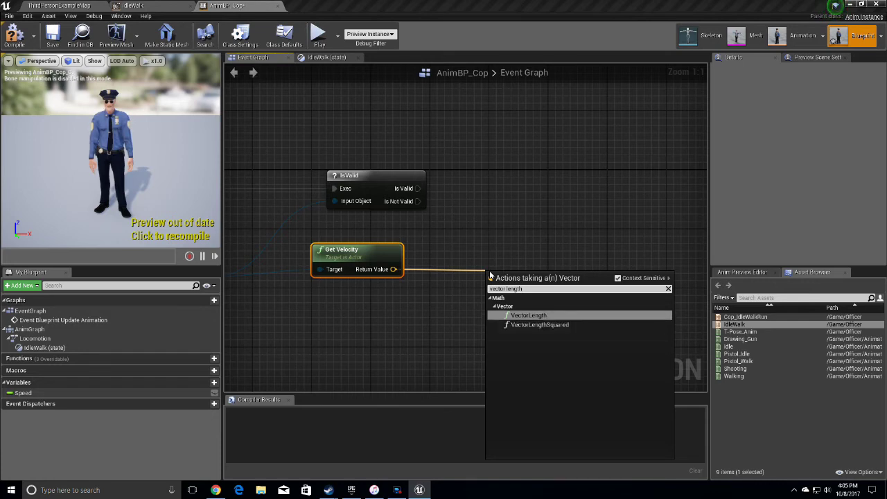
key(Return)
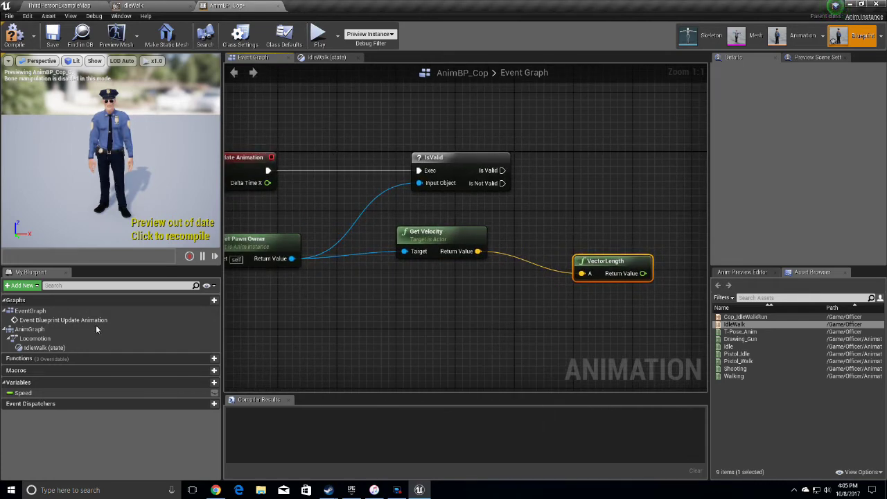
Place Get and Set nodes for the Speed variable, and connect the Is Valid execution output to the Set node.
drag(24, 393, 625, 147)
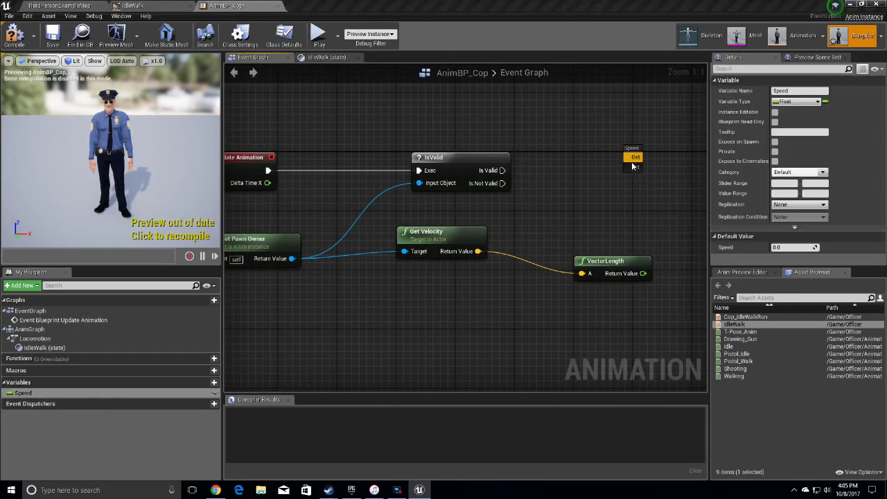
click(635, 158)
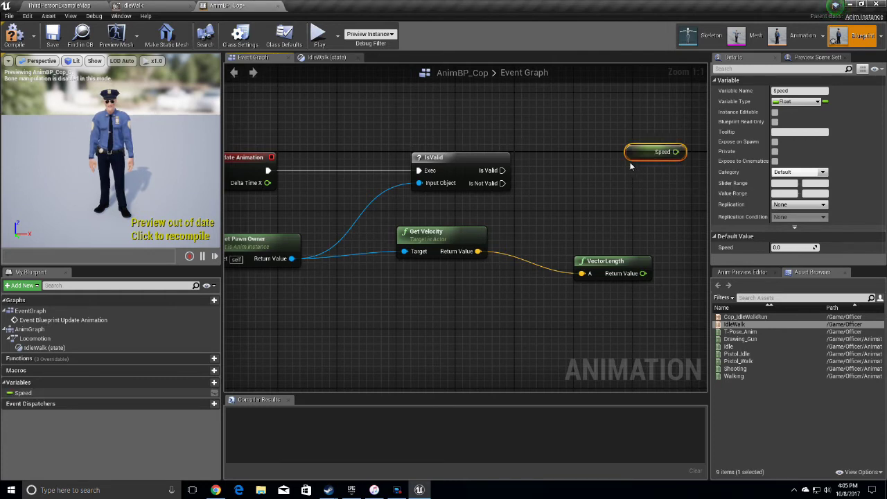
drag(37, 390, 517, 173)
click(586, 199)
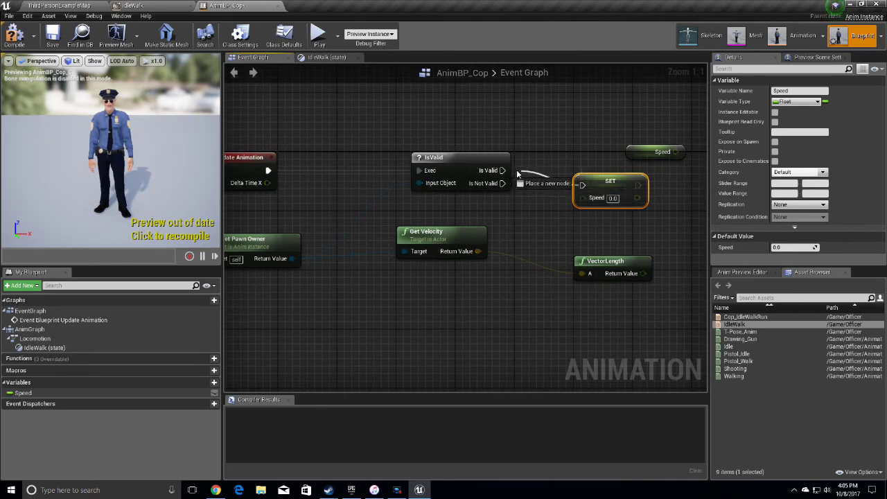
click(611, 166)
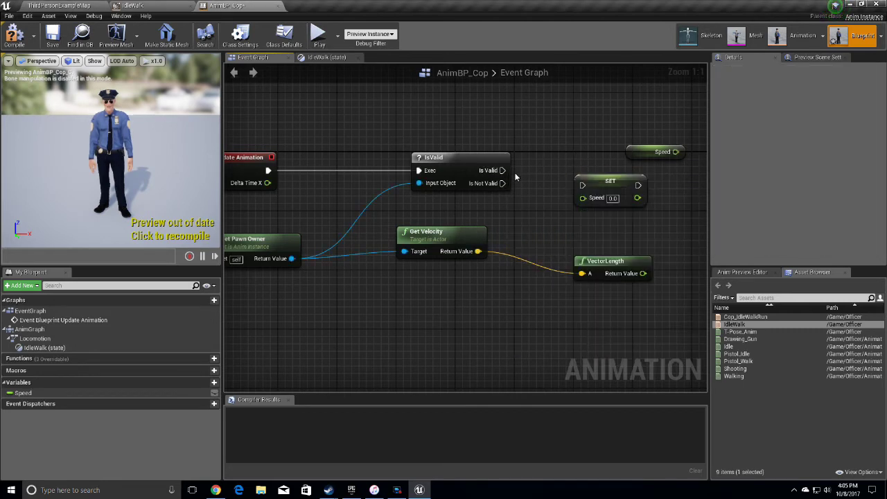
drag(503, 170, 582, 185)
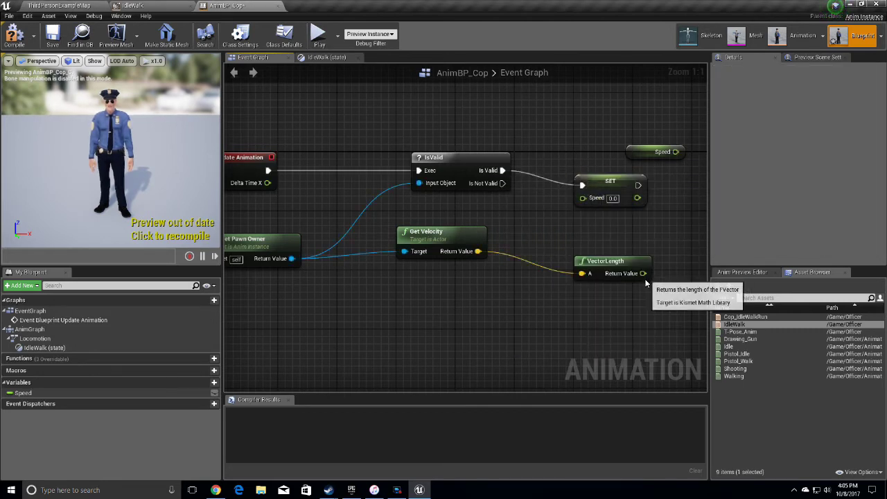
Connect the VectorLength return value to the Set node's Speed input and delete the unused Speed getter.
drag(643, 273, 583, 197)
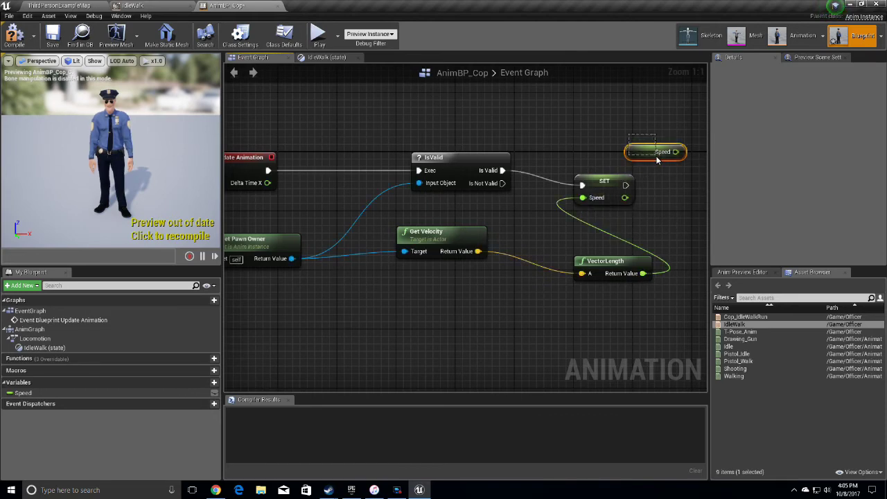
drag(657, 160, 679, 173)
key(Delete)
Align the Set Speed node with IsValid, place VectorLength beside Get Velocity, and compile the animation blueprint.
drag(600, 182, 666, 167)
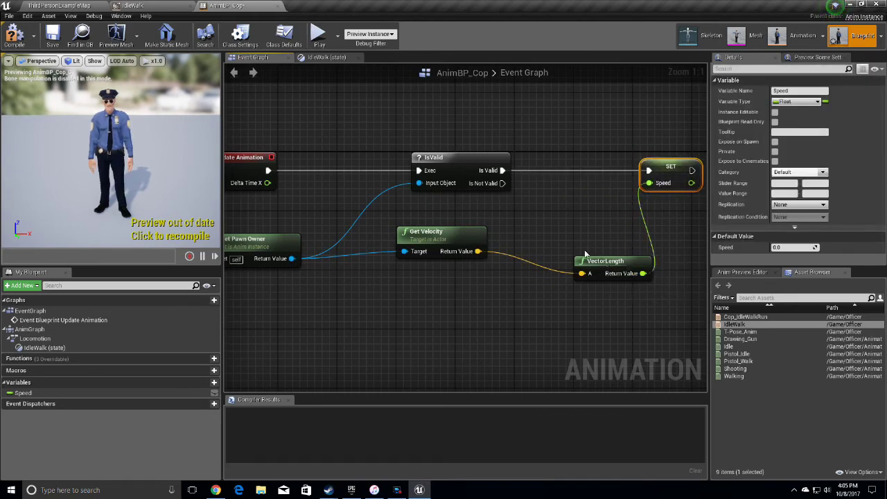
drag(590, 260, 562, 246)
right_drag(494, 273, 531, 290)
scroll(531, 286, down, 1)
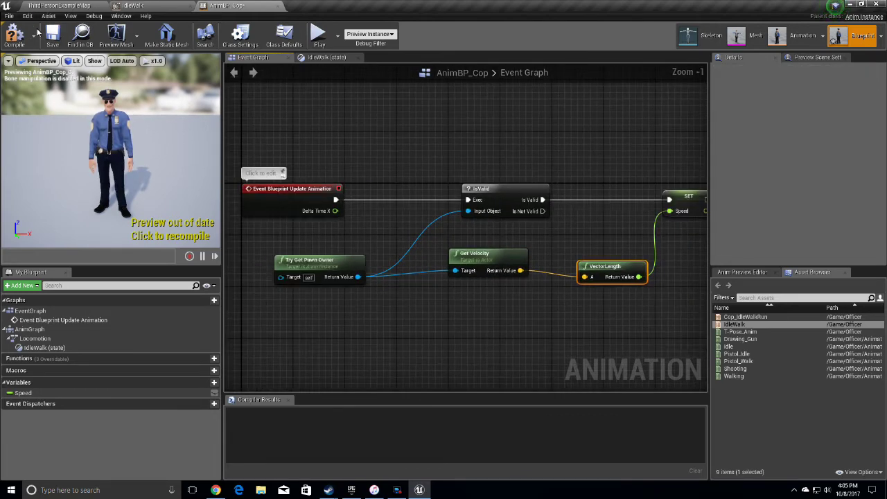
click(15, 33)
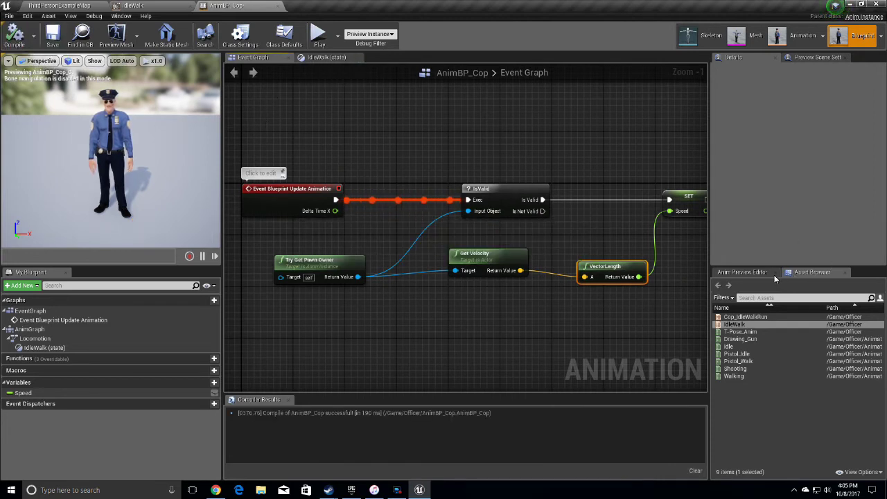
Test the officer's idle and walk blend by varying the preview Speed value, ending with Speed at 0.
right_drag(175, 190, 193, 179)
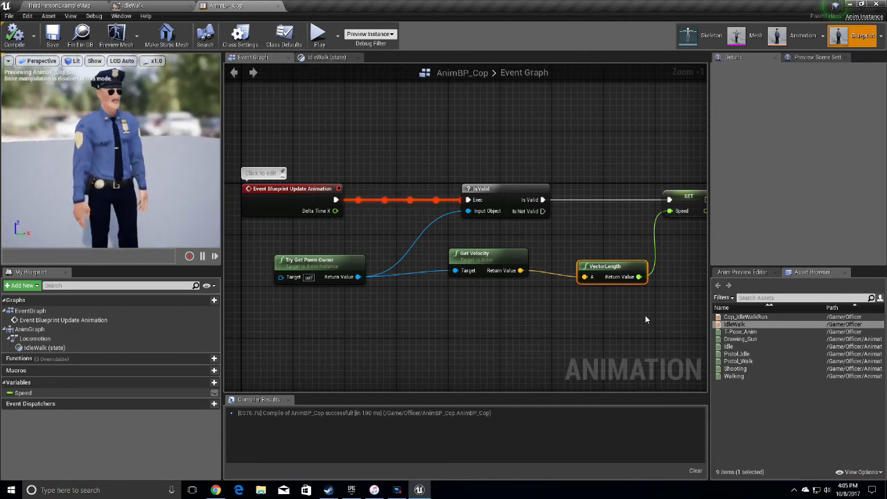
click(734, 272)
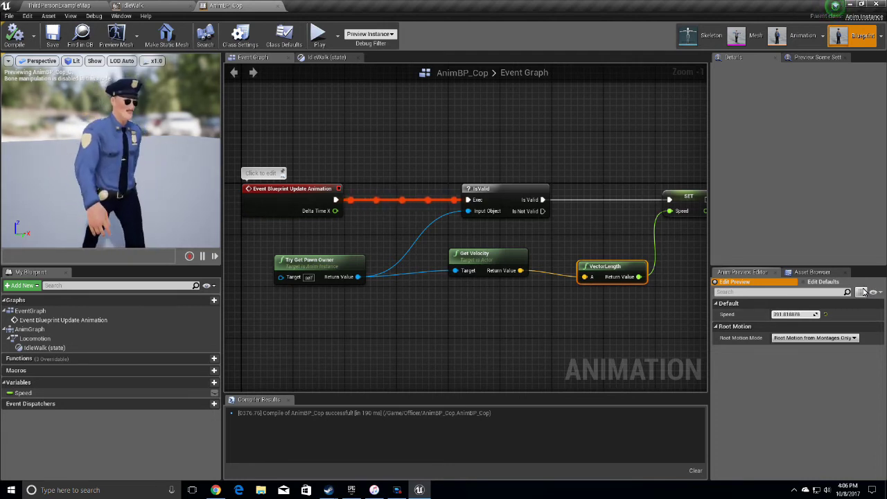
click(801, 316)
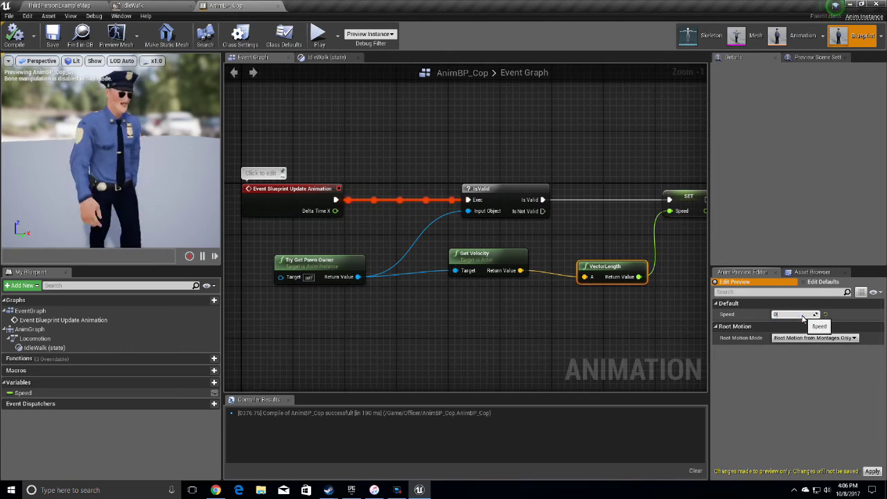
key(Return)
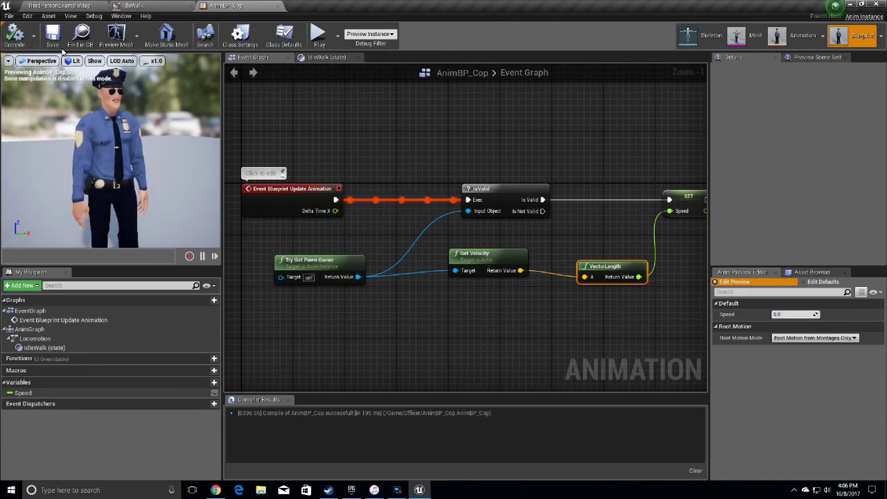
Save the IdleWalk blend space, return to the ThirdPersonExampleMap level and save all levels and assets.
click(152, 7)
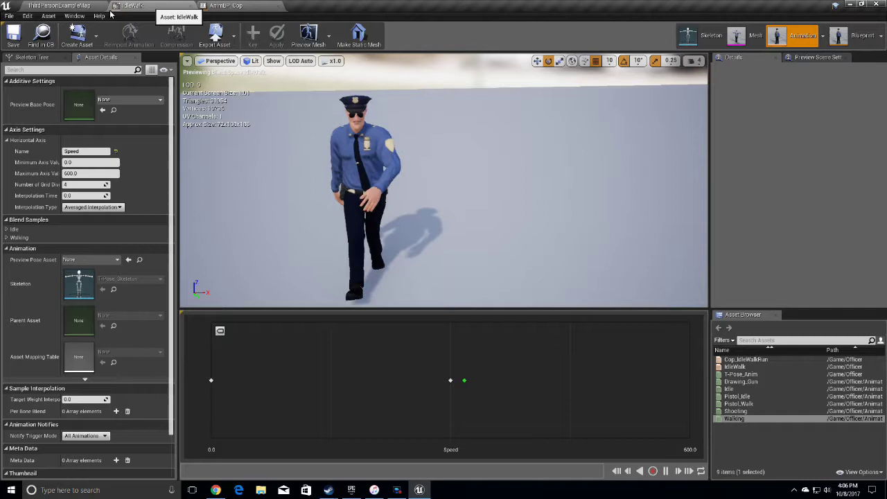
click(15, 36)
click(52, 6)
click(9, 16)
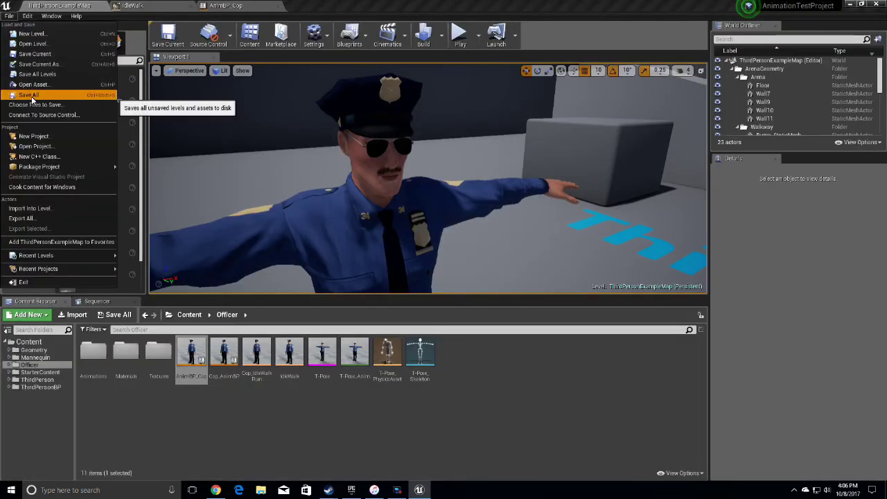
click(41, 97)
Find the player-controlled police officer in the level and select its ThirdPersonCharacter actor.
right_drag(411, 125, 320, 158)
key(s)
key(w)
key(s)
key(s)
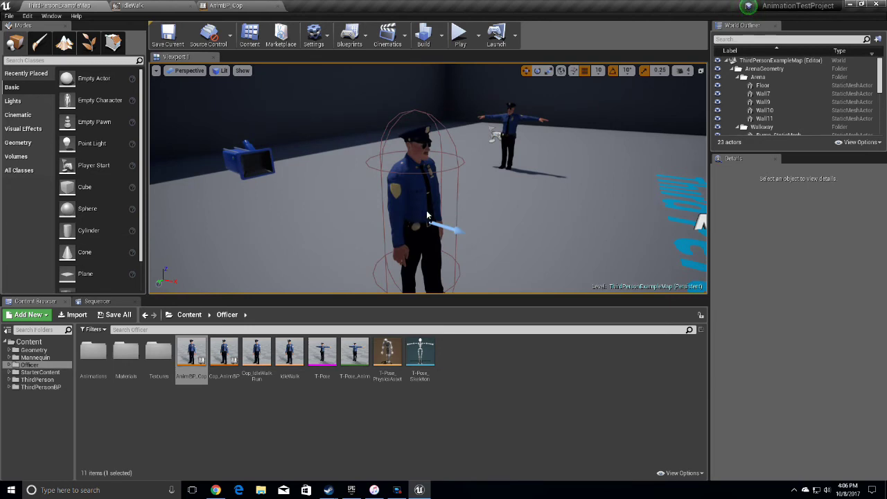
click(427, 215)
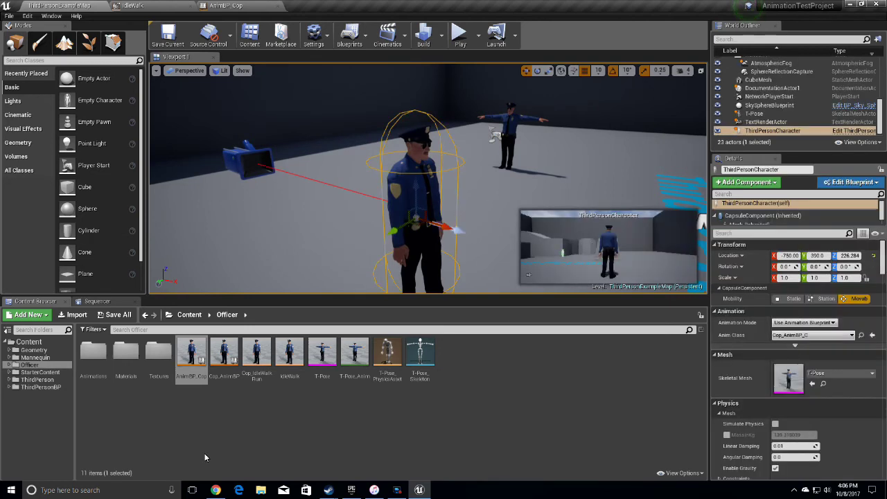
Open the ThirdPersonCharacter blueprint from the ThirdPersonBP Blueprints folder and show the officer in its 3D viewport.
click(58, 388)
double_click(99, 368)
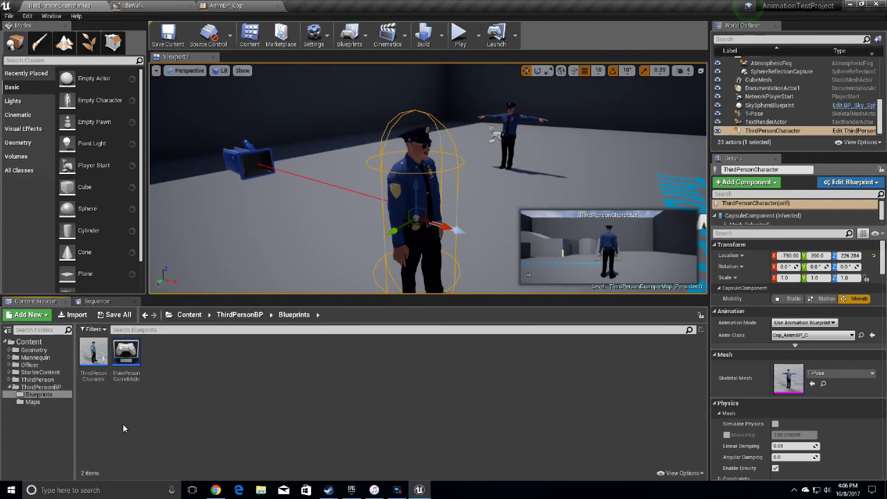
double_click(97, 367)
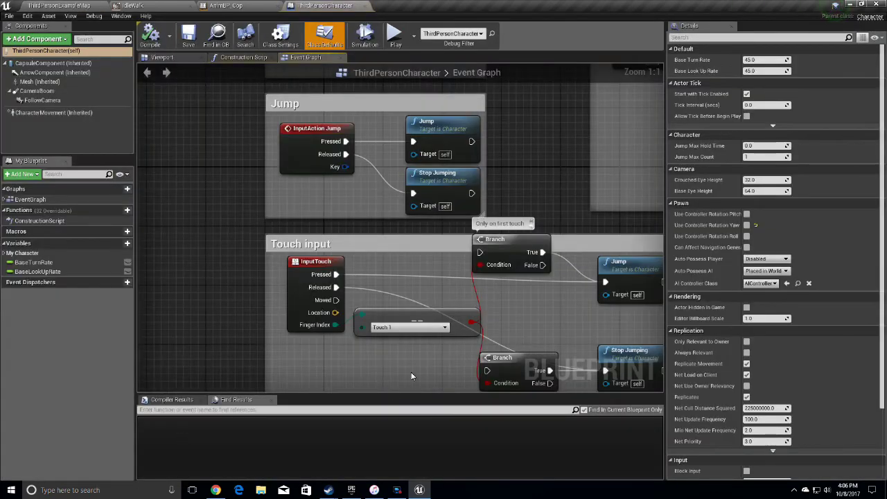
click(163, 58)
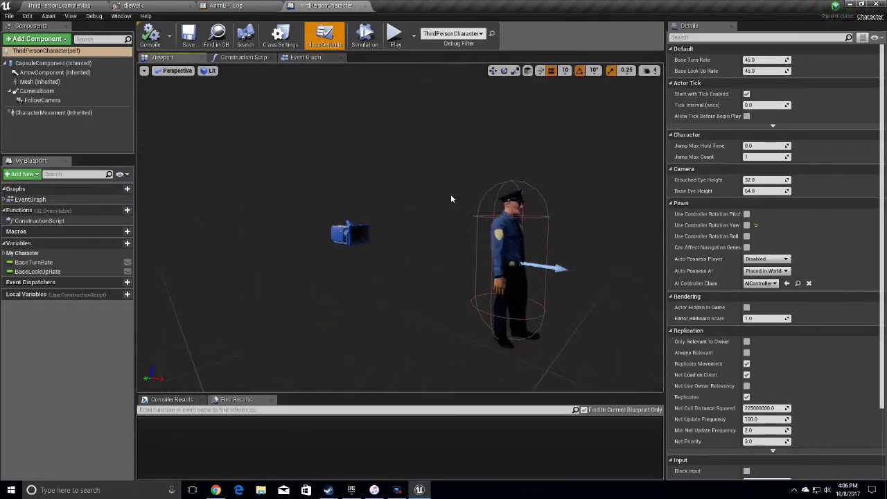
right_drag(454, 207, 410, 182)
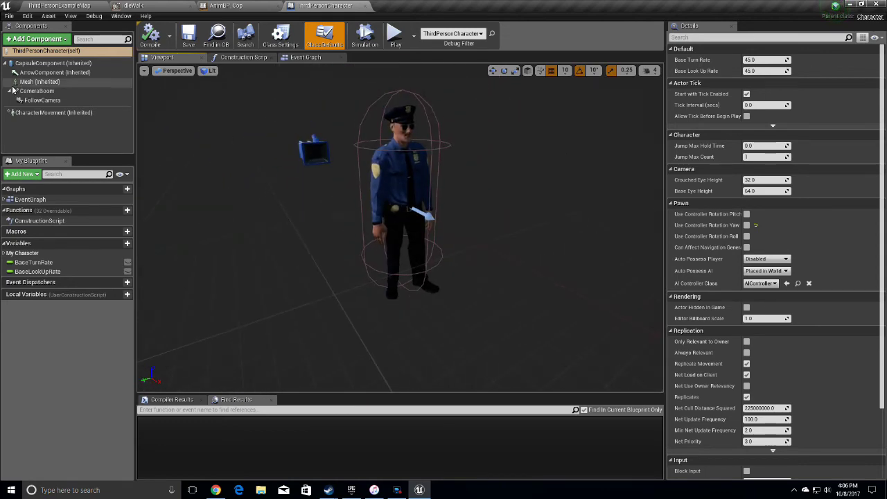
Switch the Mesh component's skeletal mesh to SK_Mannequin and back to the officer's T-Pose mesh.
click(39, 82)
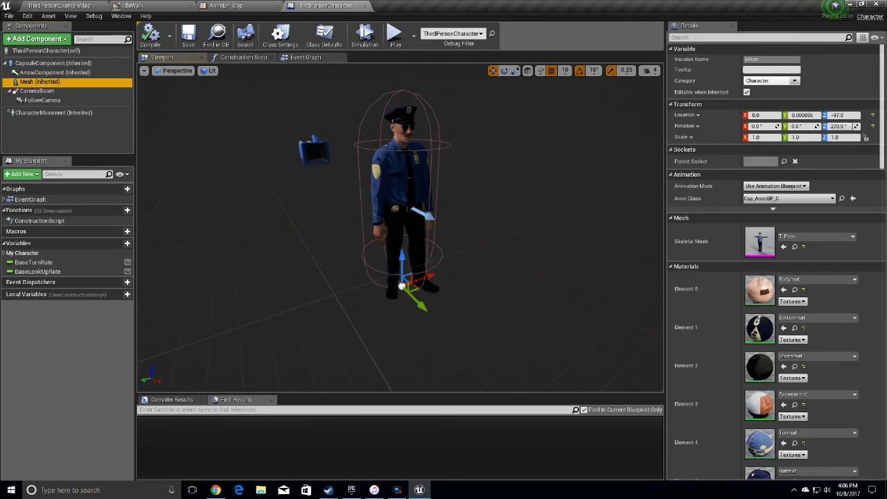
click(787, 237)
click(786, 323)
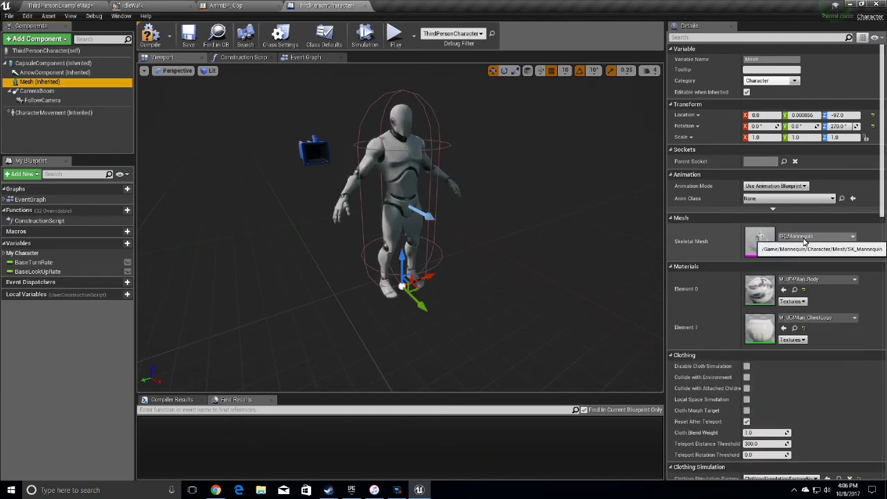
click(811, 237)
click(785, 339)
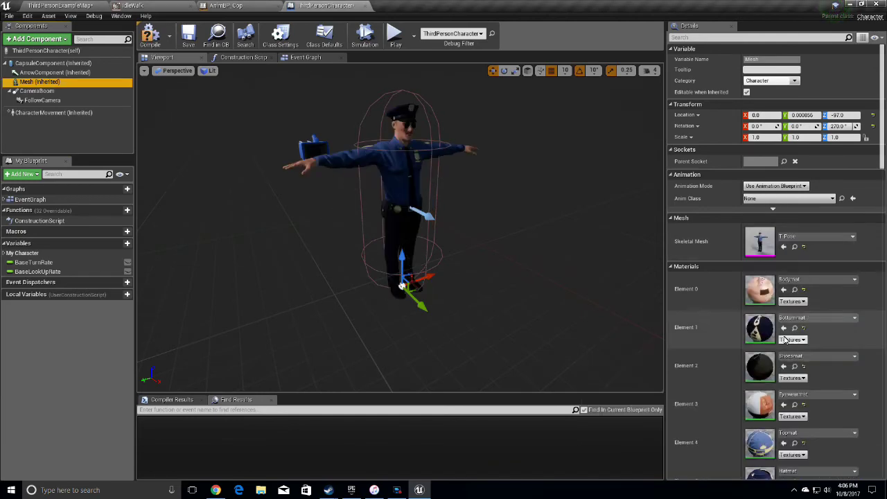
Compile and save the ThirdPersonCharacter blueprint, and play the level to try out the officer.
right_drag(489, 223, 454, 203)
click(154, 44)
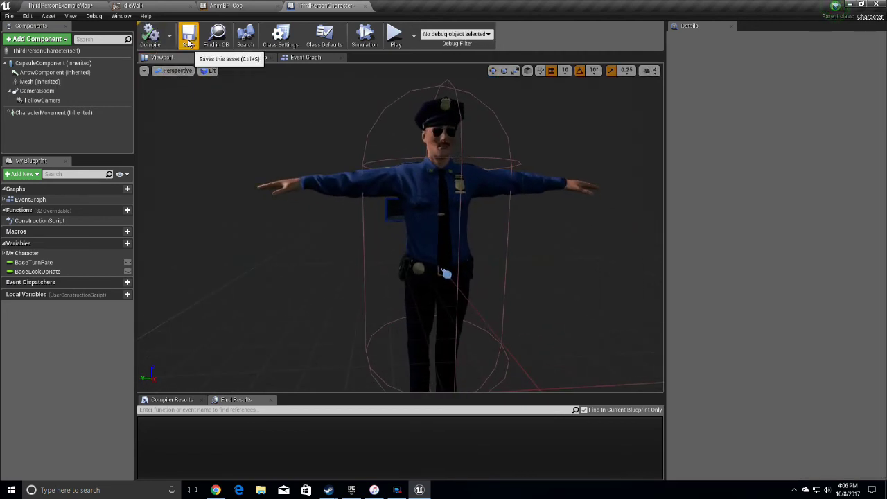
click(395, 36)
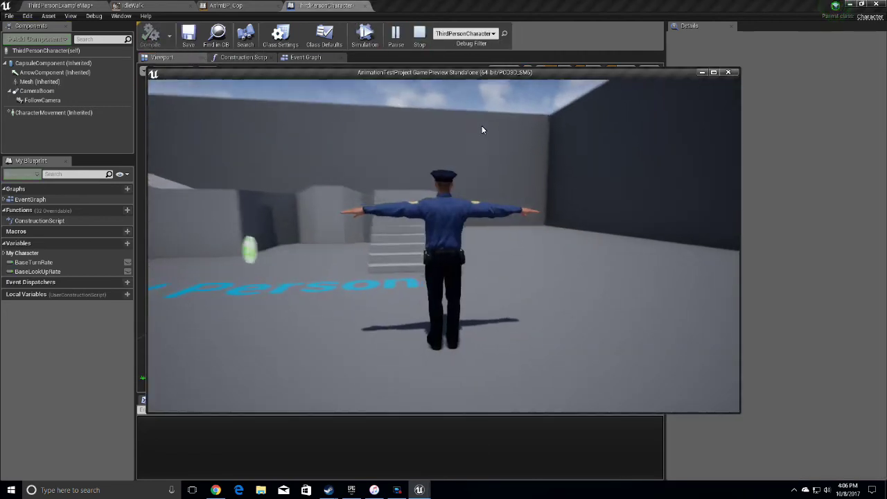
Walk the officer around the level in several directions in the running game preview, and end the play session.
key(d)
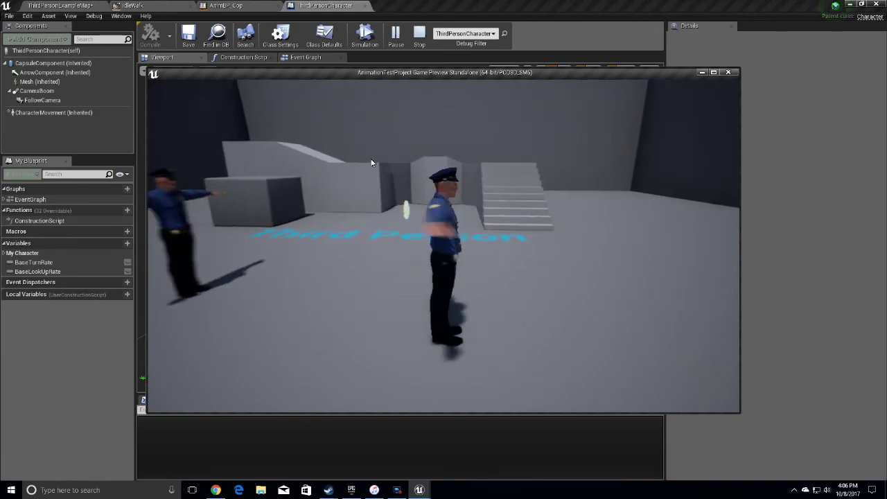
key(w)
key(d)
key(s)
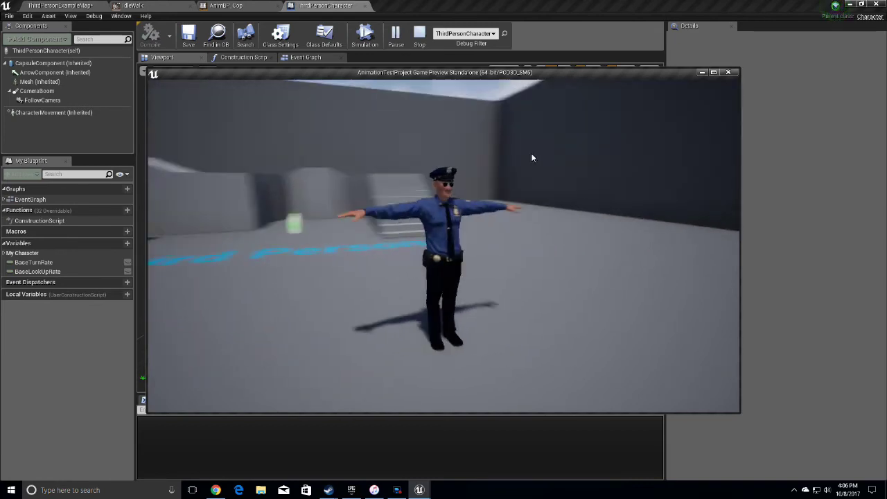
key(a)
key(s)
key(d)
key(Escape)
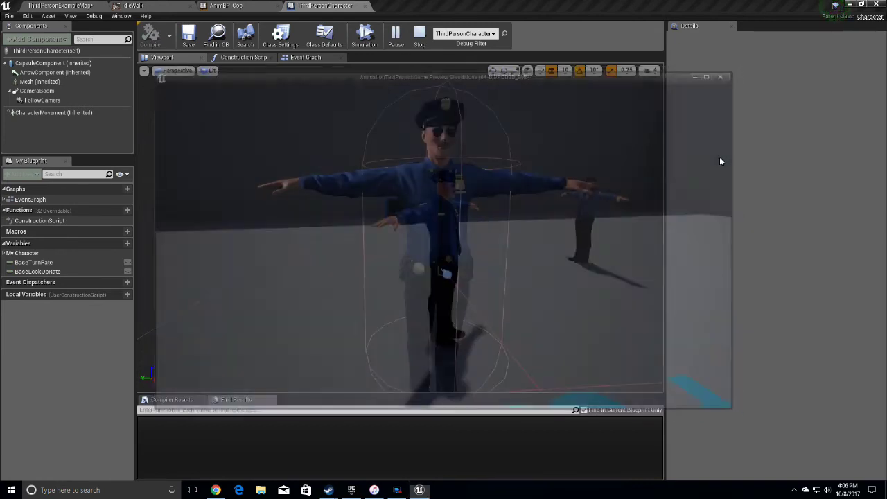
Assign AnimBP_Cop as the Mesh component's anim class, keeping Use Animation Blueprint as the animation mode, and save the ThirdPersonCharacter blueprint.
click(70, 82)
click(336, 185)
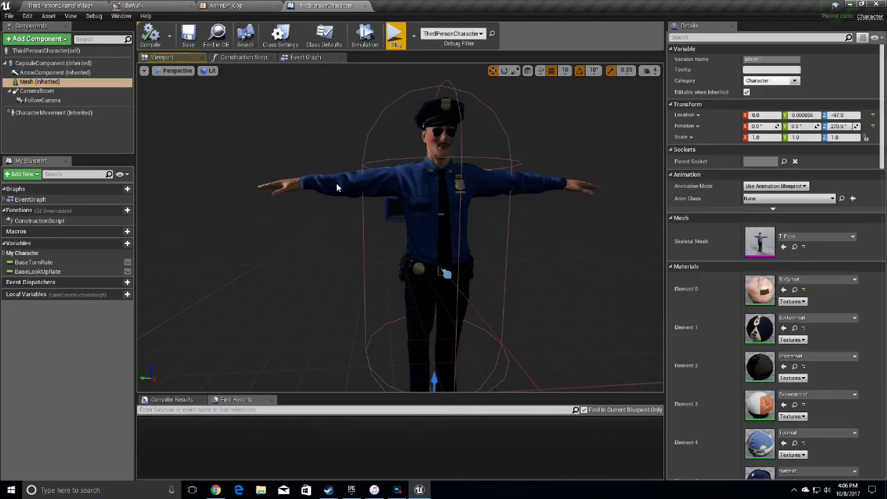
click(767, 186)
click(768, 186)
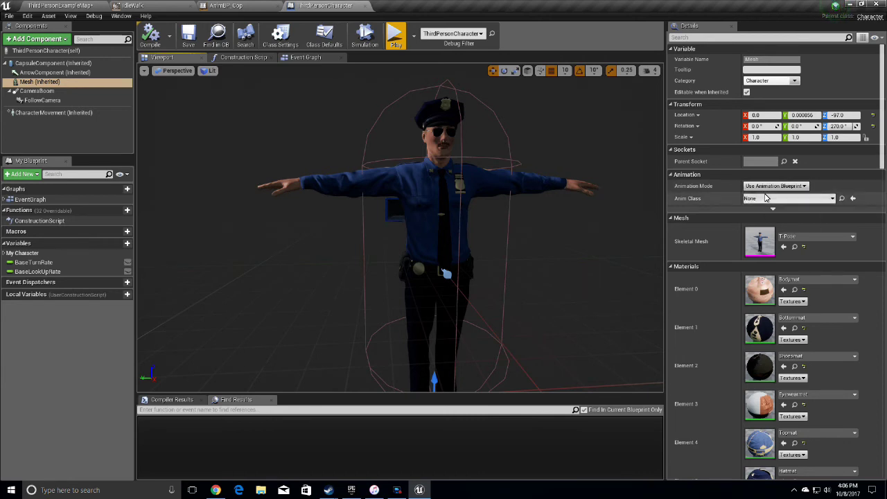
click(768, 187)
click(772, 193)
click(776, 199)
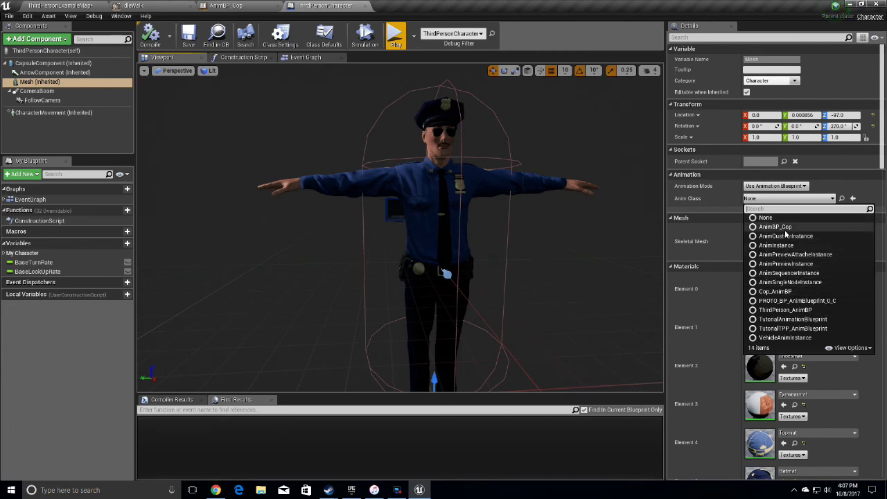
click(785, 227)
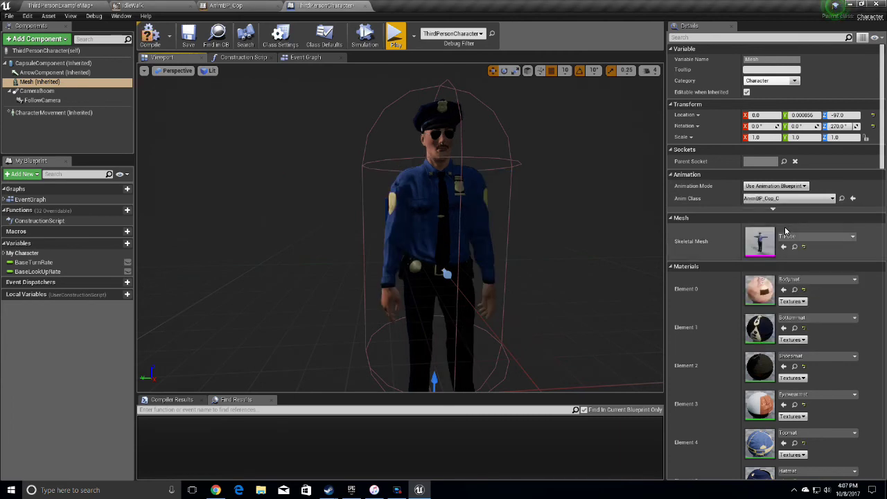
click(189, 35)
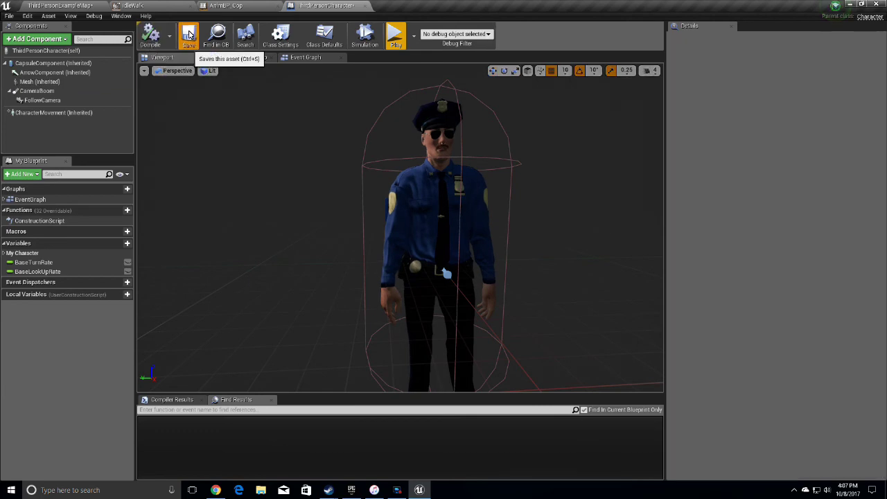
Play the level and test the officer's idle and walk animations by walking, turning, jumping and crossing the stairs and raised platforms.
click(405, 39)
key(s)
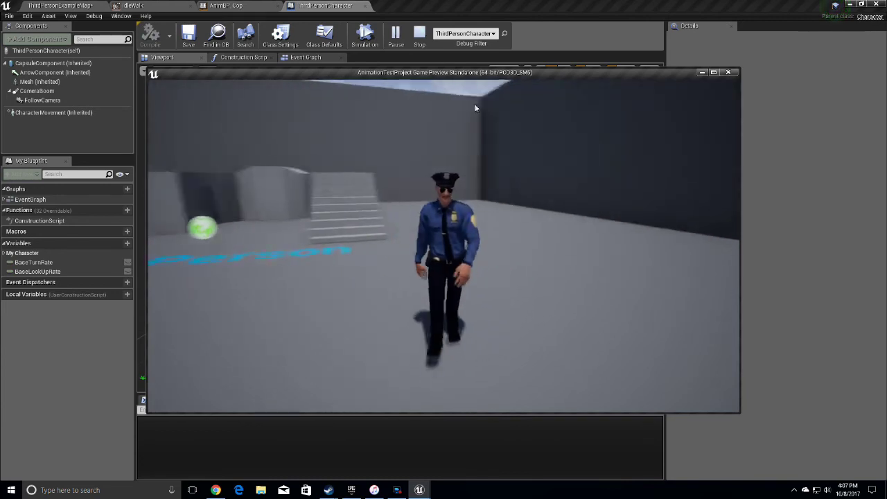
key(a)
key(a)
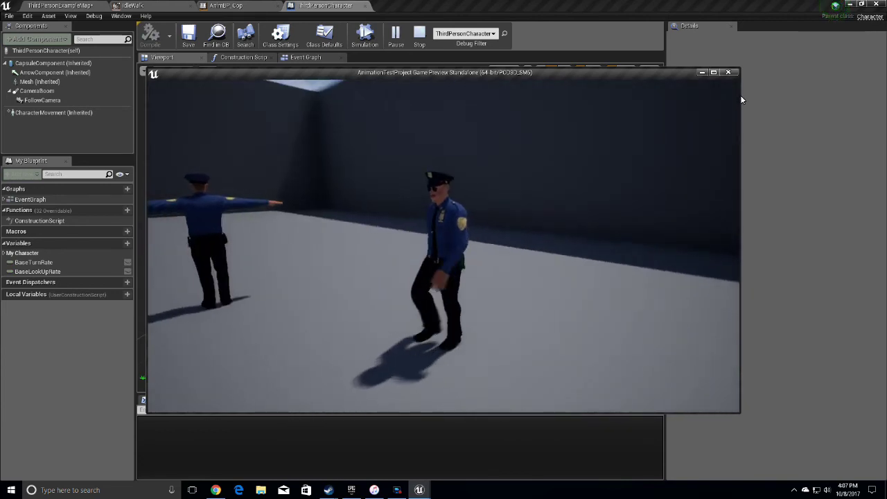
key(s)
key(w)
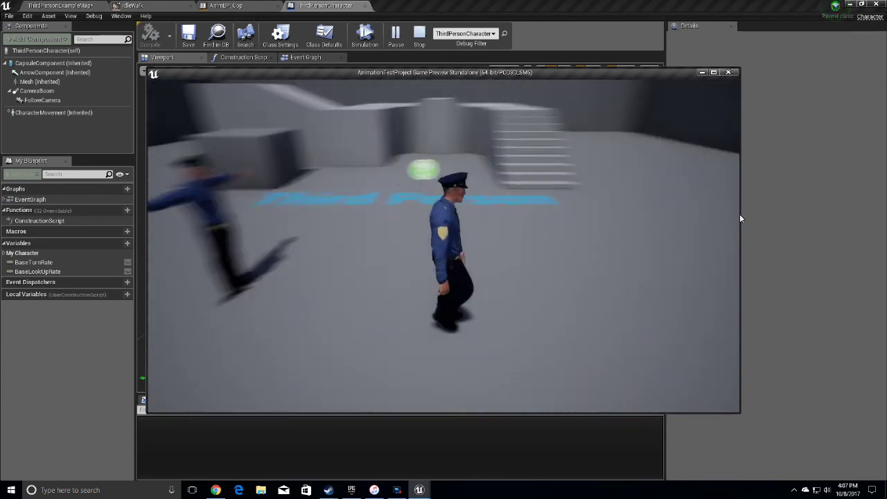
key(a)
key(w)
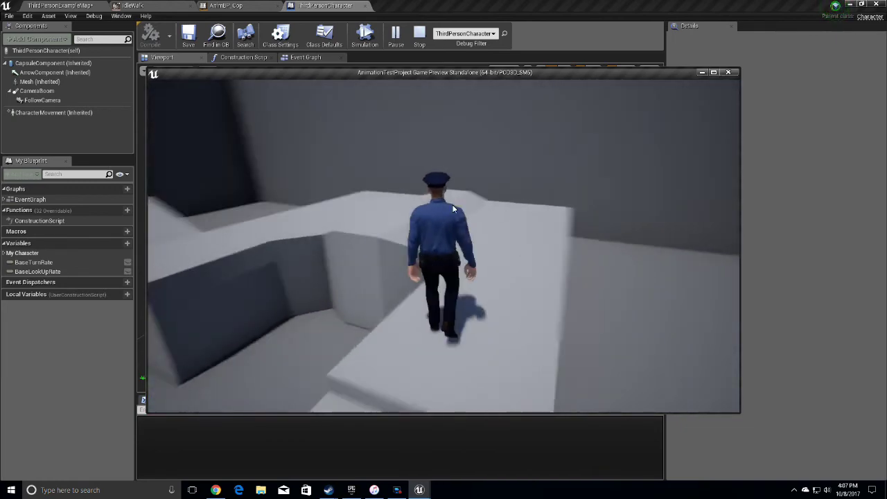
key(a)
key(space)
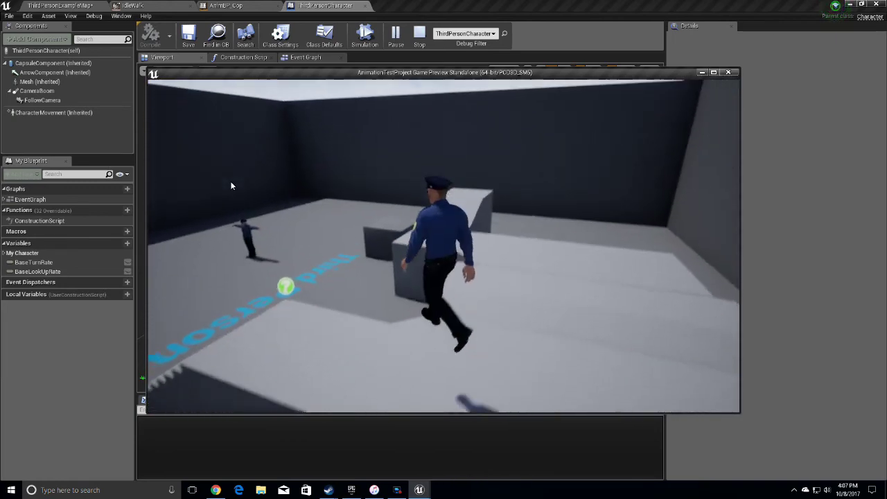
key(a)
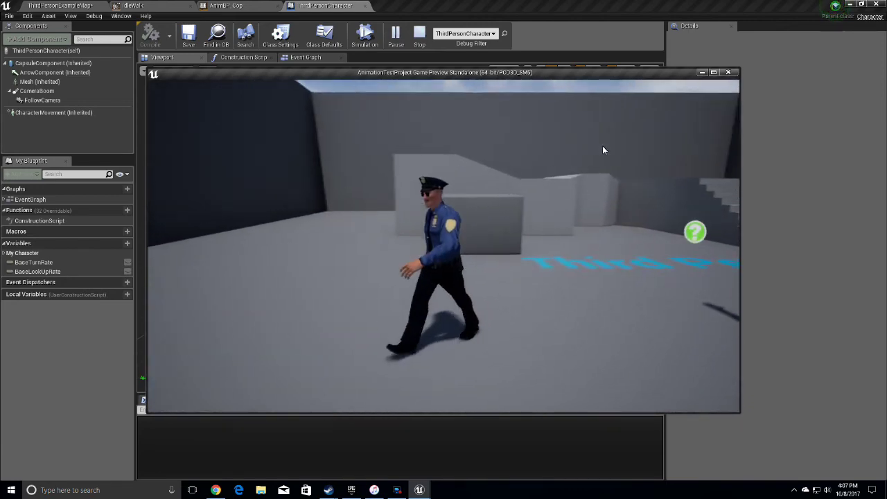
key(d)
key(w)
key(d)
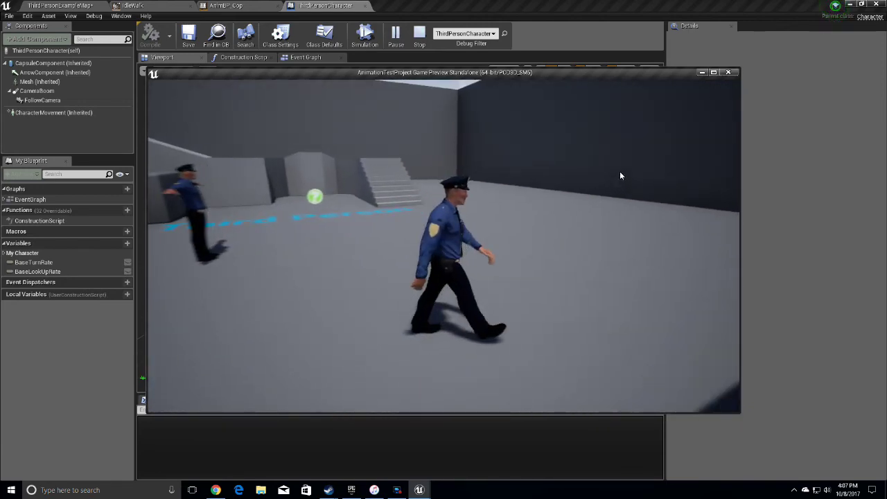
key(w)
key(a)
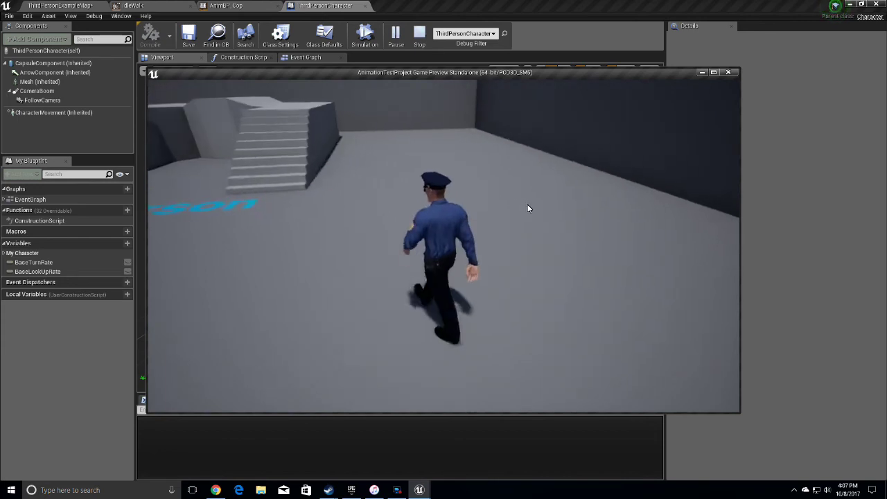
key(w)
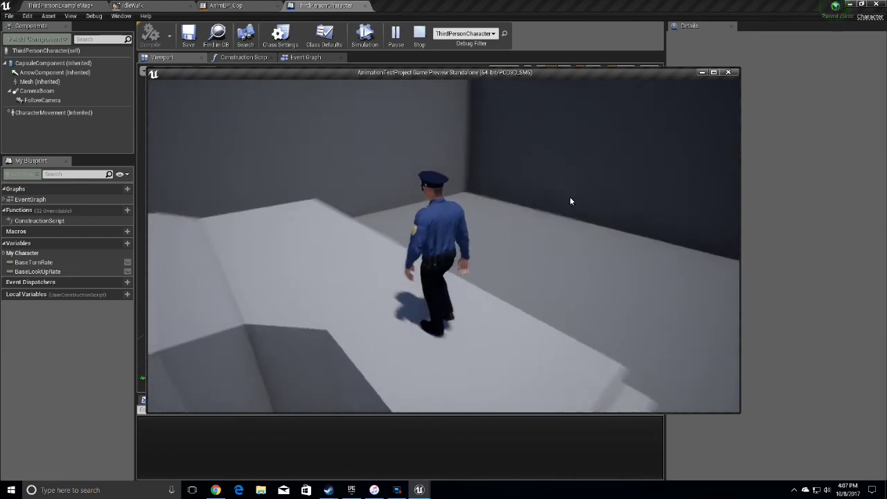
key(a)
key(w)
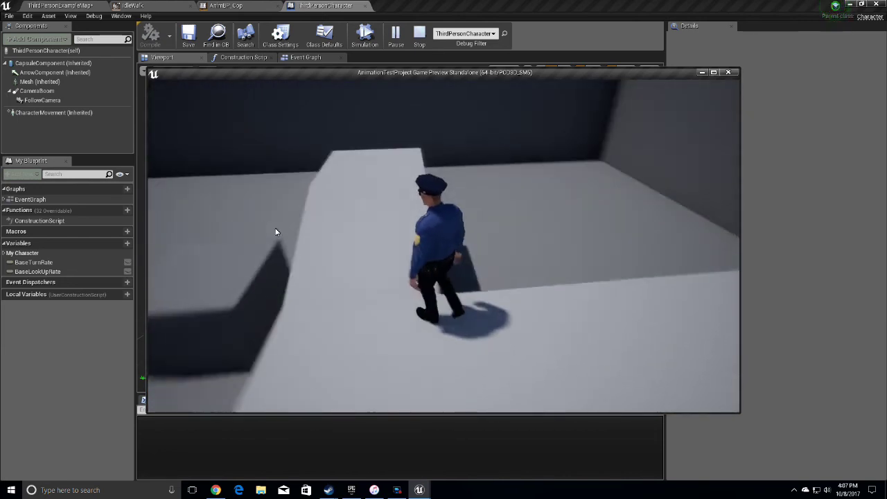
key(w)
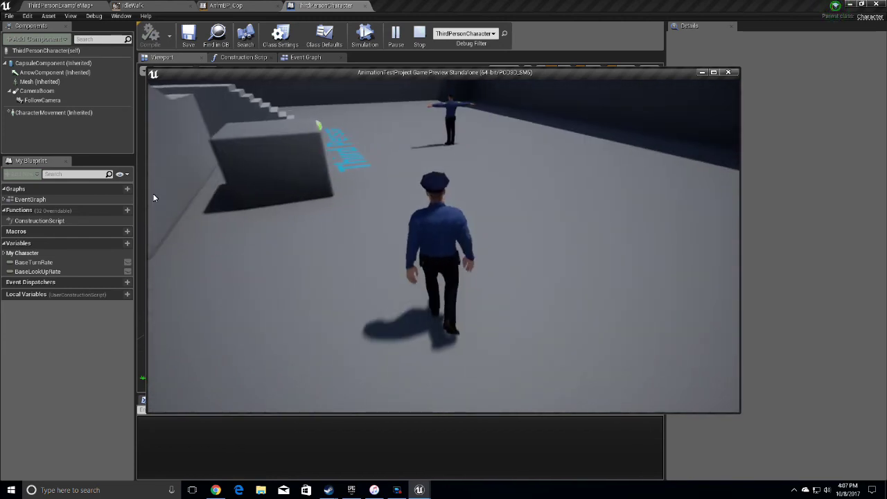
key(a)
key(w)
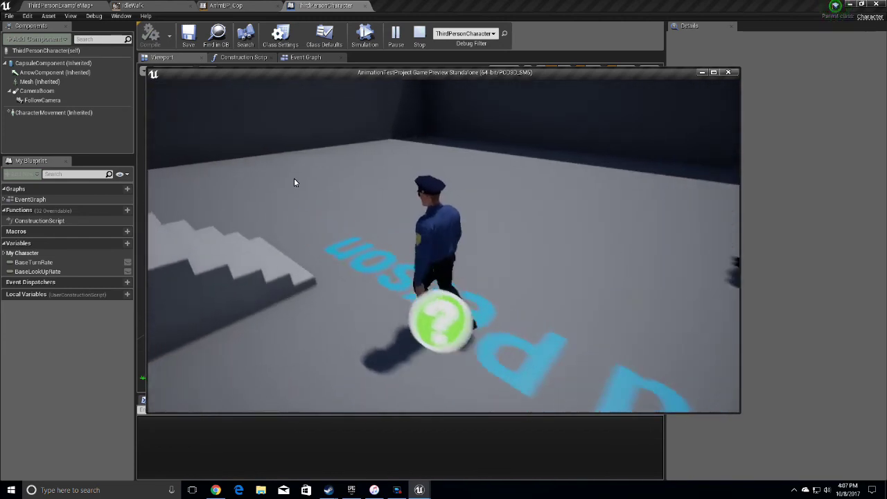
key(w)
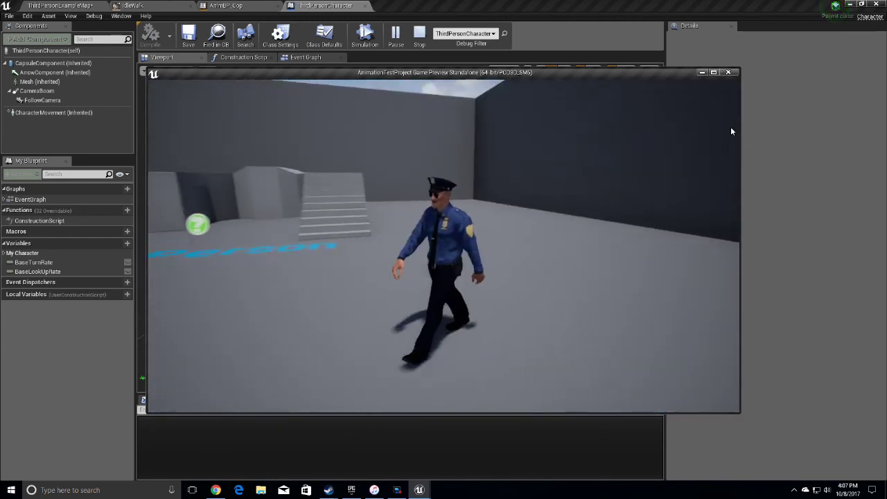
key(d)
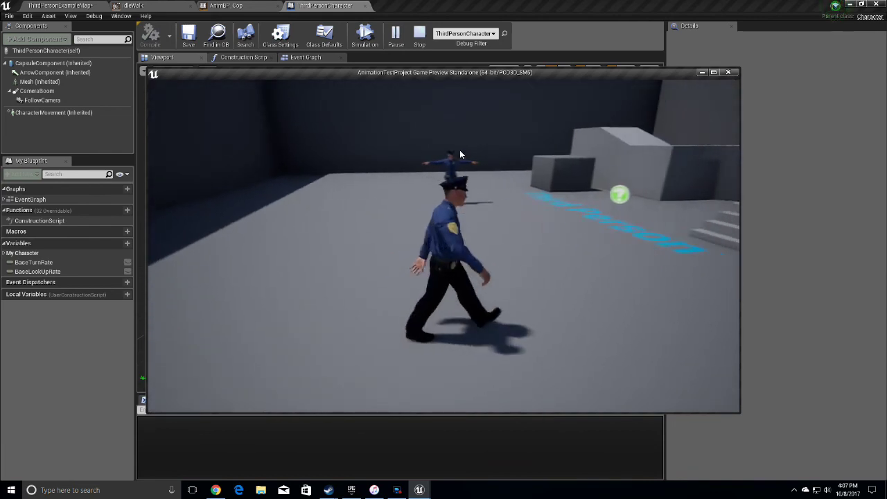
key(a)
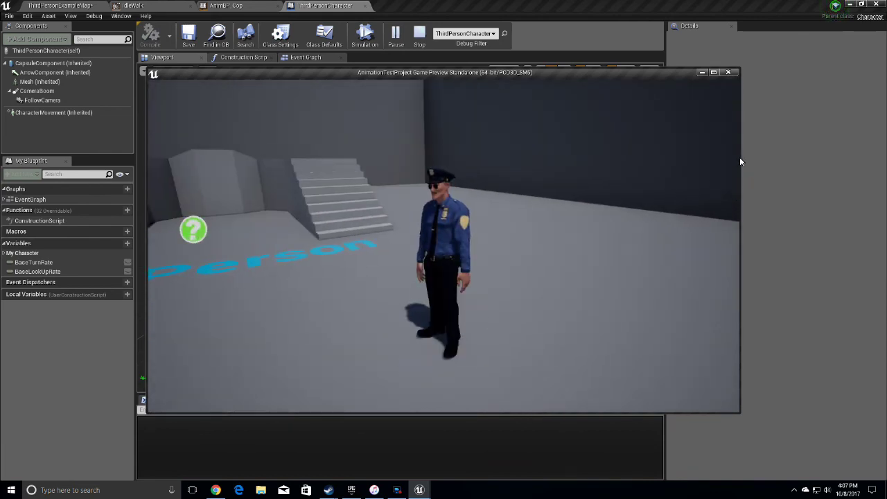
key(w)
key(w)
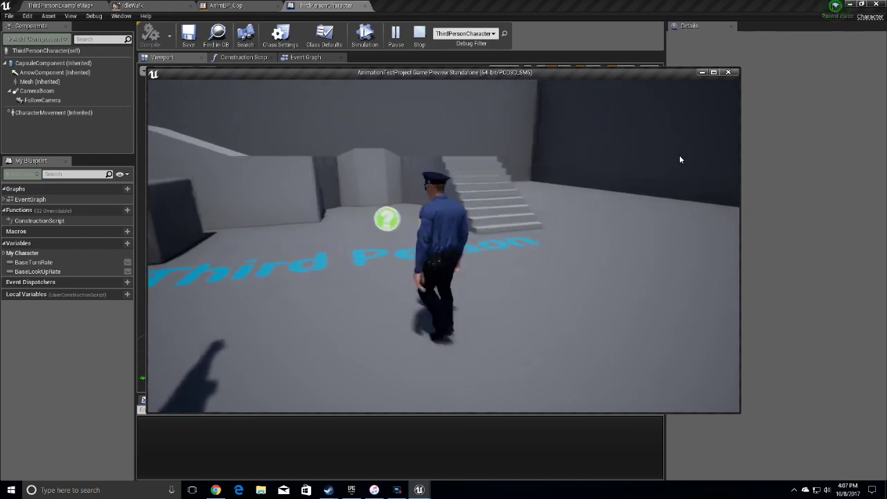